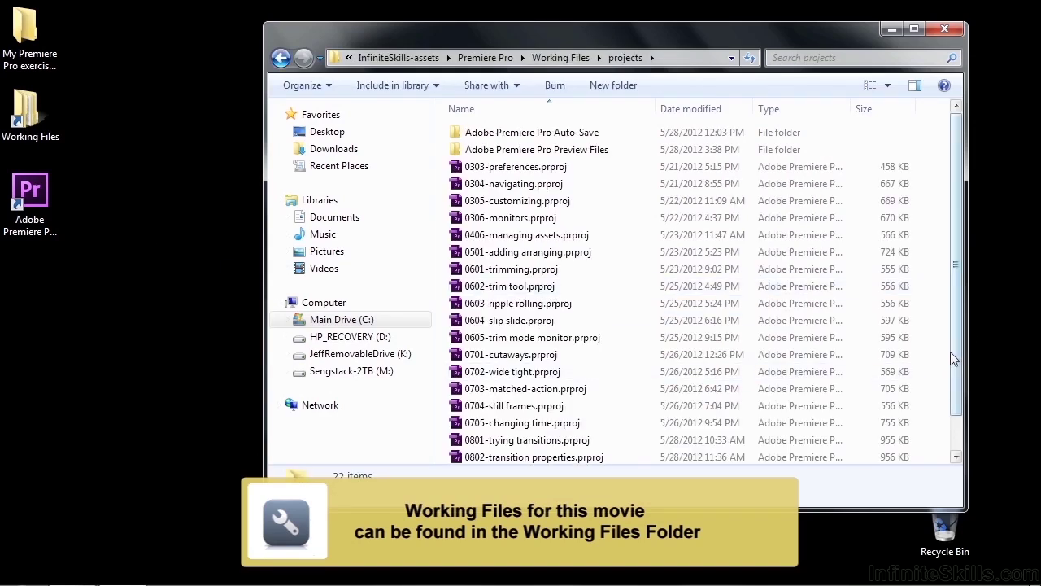
Step: Open 0804-adjusting transitions.prproj from the projects folder in Premiere Pro
scroll(891, 390, "down", 1)
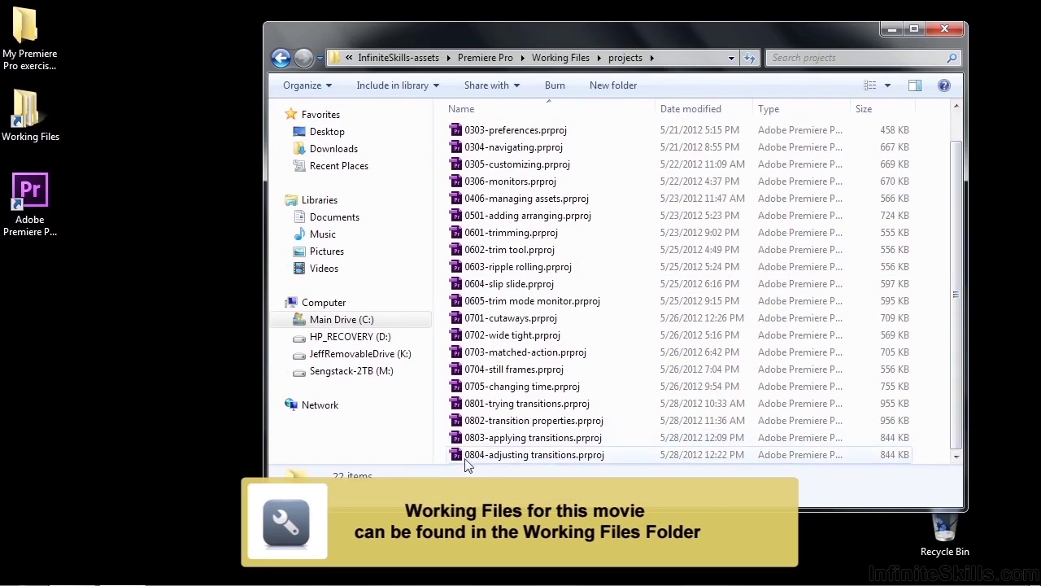
left_click(466, 456)
double_click(466, 457)
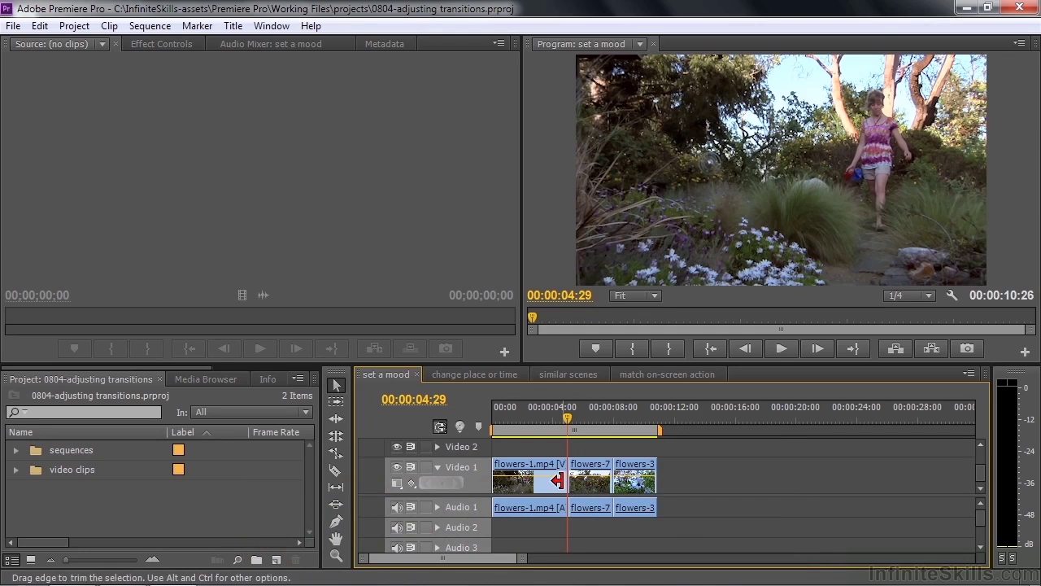
Step: Apply the default Cross Dissolve at the flowers-1/flowers-7 cut with Ctrl+D
key("ctrl")
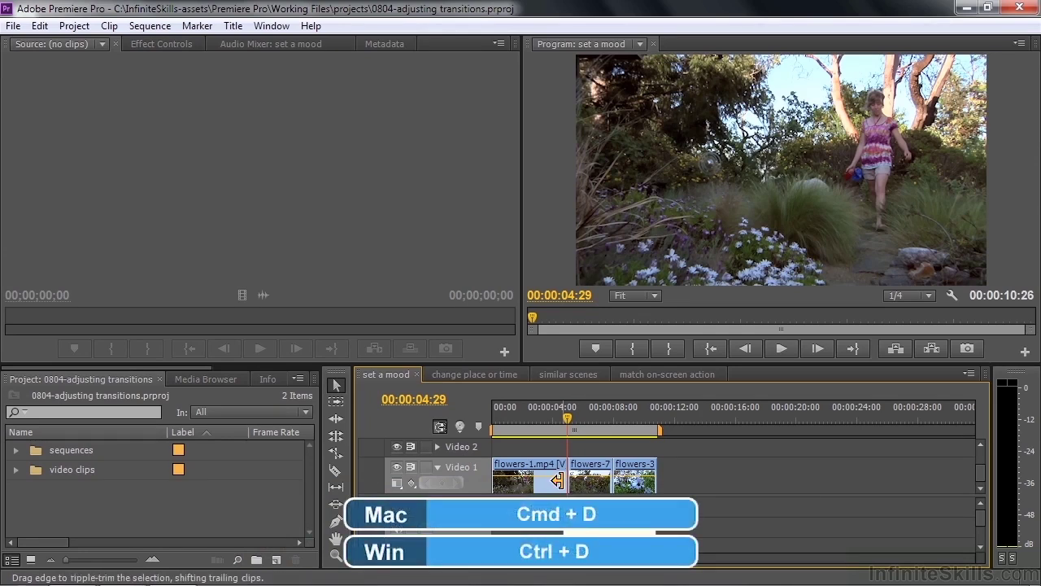
key("ctrl+d")
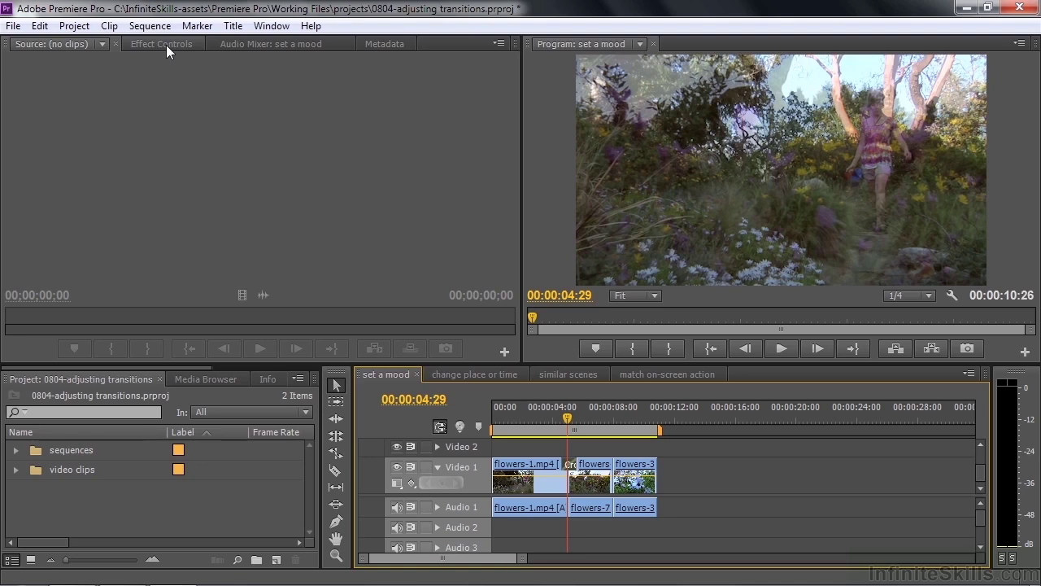
Step: Show the Cross Dissolve settings in Effect Controls with Show Actual Sources enabled
left_click(270, 25)
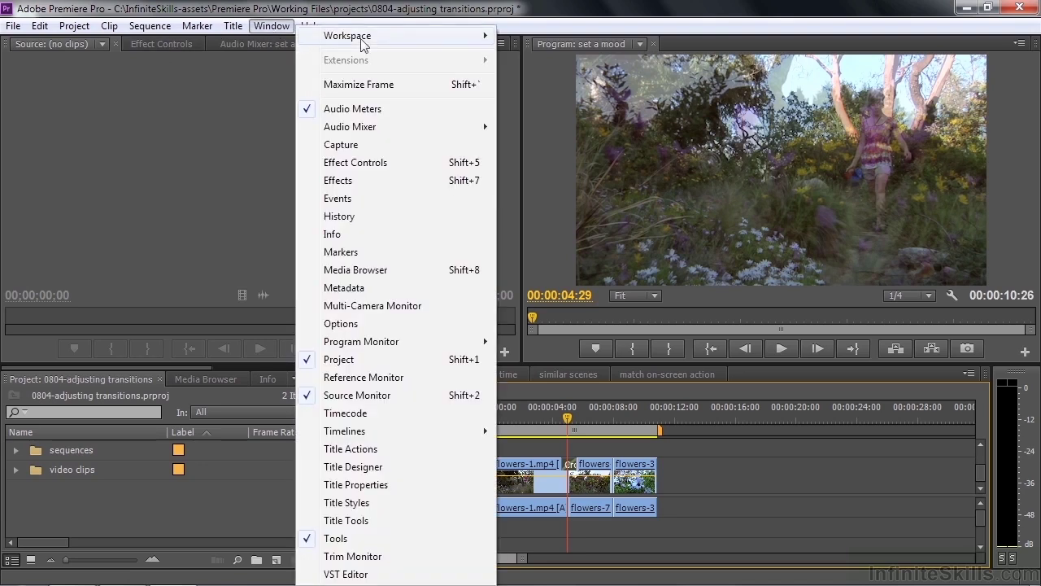
mouse_move(363, 45)
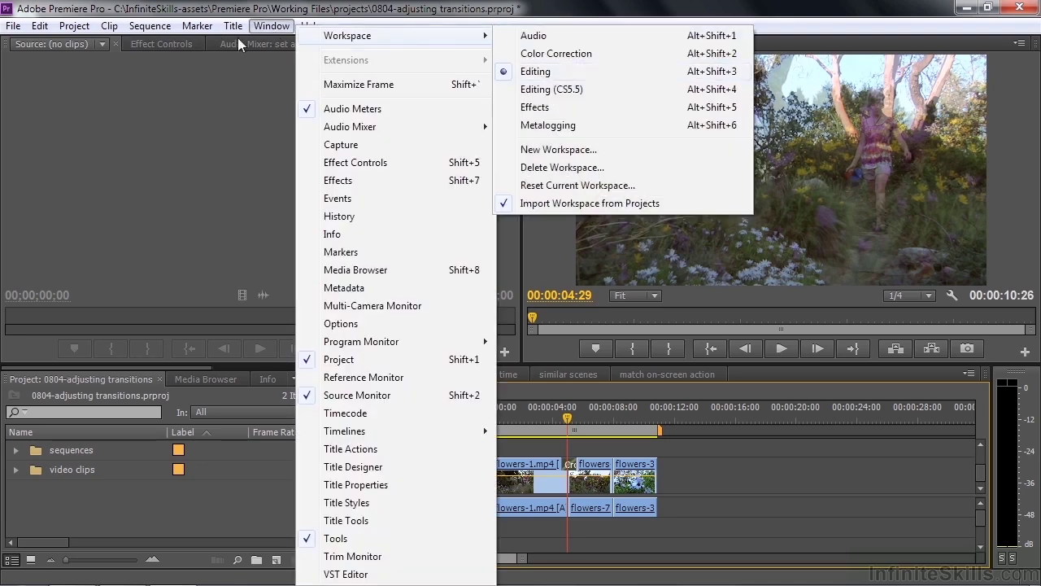
left_click(82, 95)
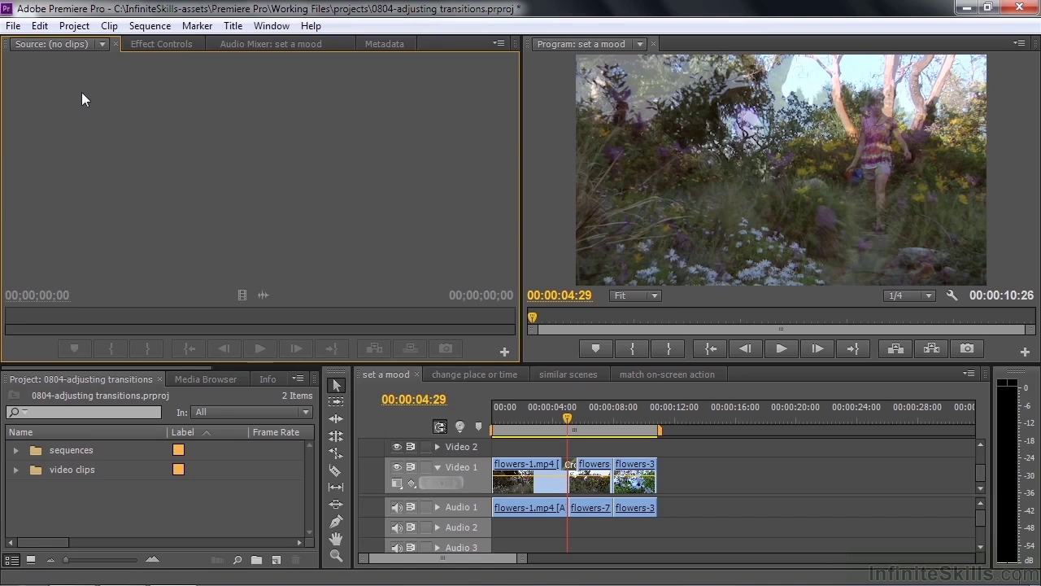
left_click(161, 44)
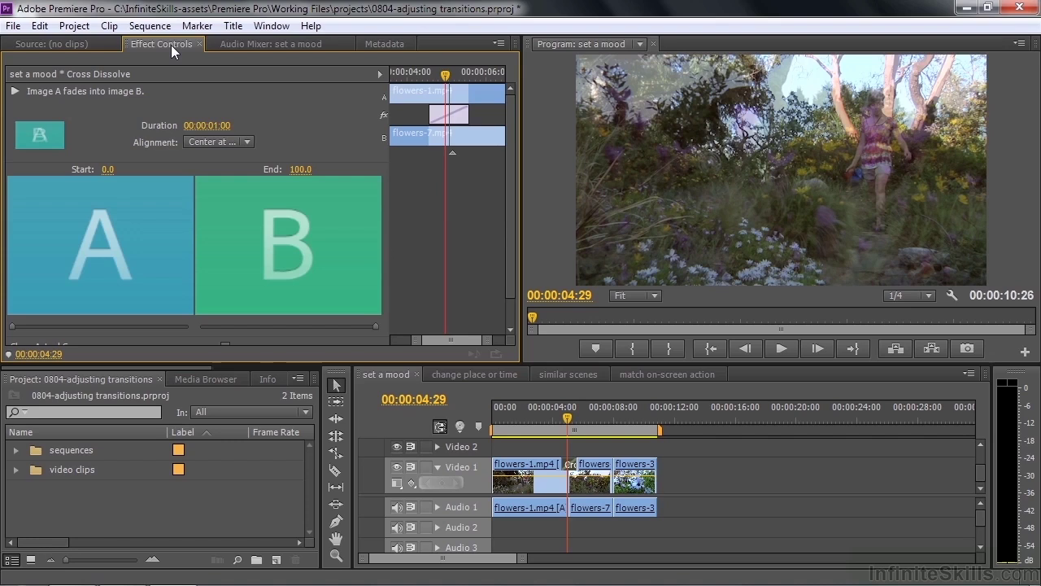
scroll(509, 286, "down", 1)
scroll(509, 286, "down", 1)
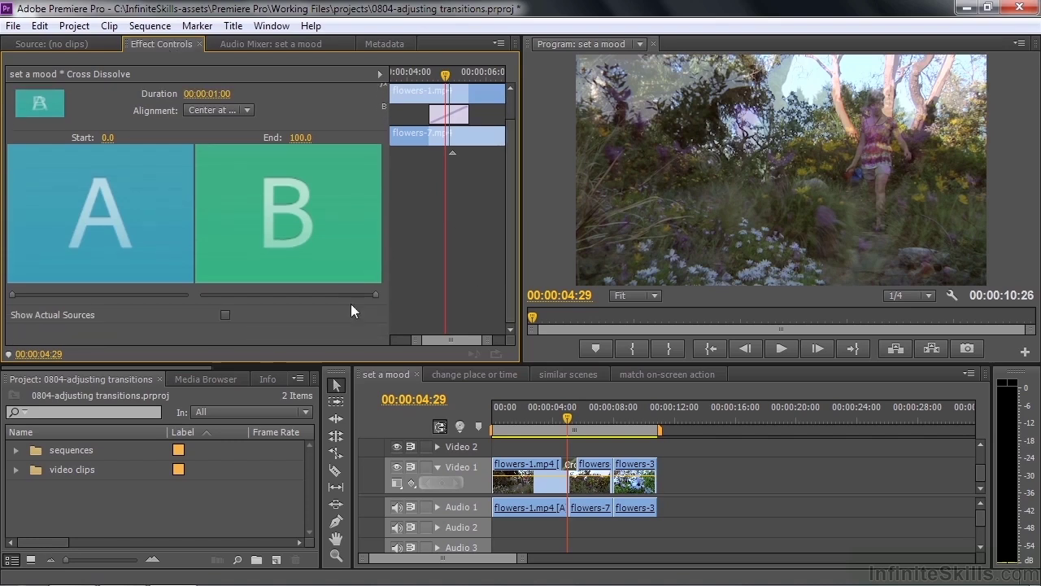
left_click(225, 315)
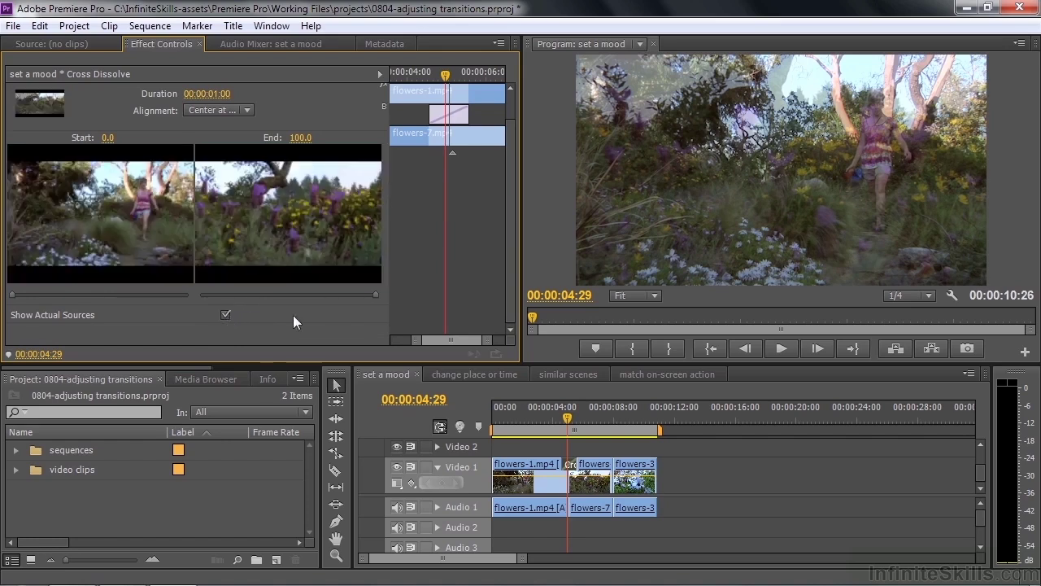
scroll(511, 277, "up", 1)
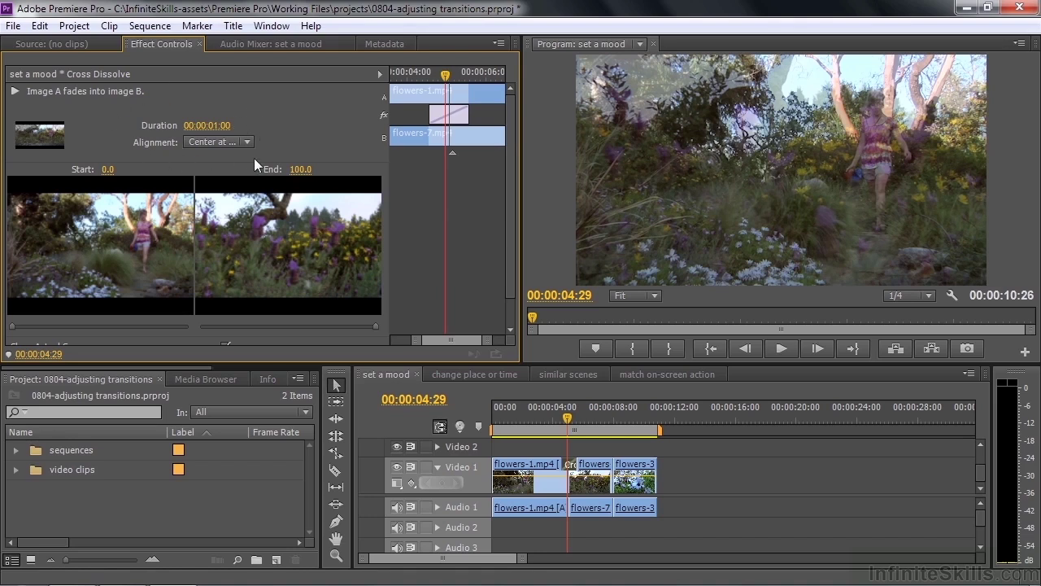
Step: Set the Cross Dissolve duration to 2:00 and zoom the timeline in to see it
left_click(214, 128)
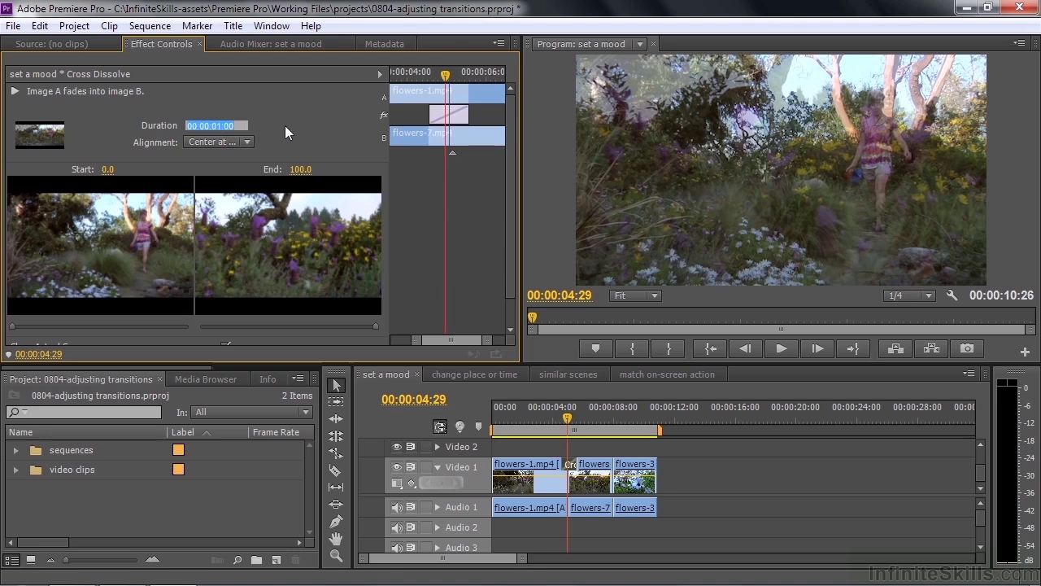
type("2:00")
key("Return")
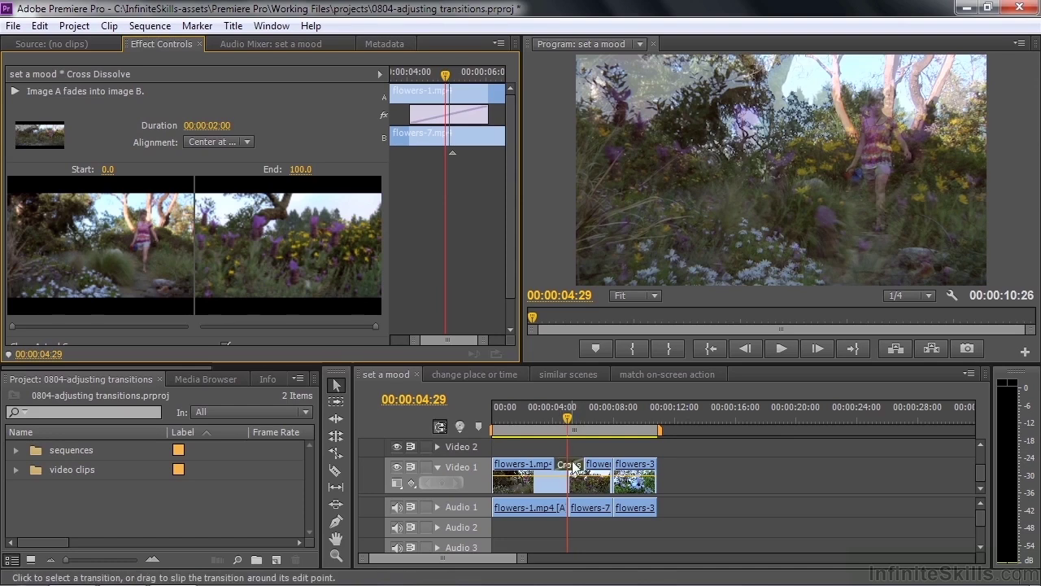
mouse_move(574, 467)
mouse_move(521, 559)
left_mouse_down()
mouse_move(493, 558)
mouse_move(534, 545)
left_mouse_up()
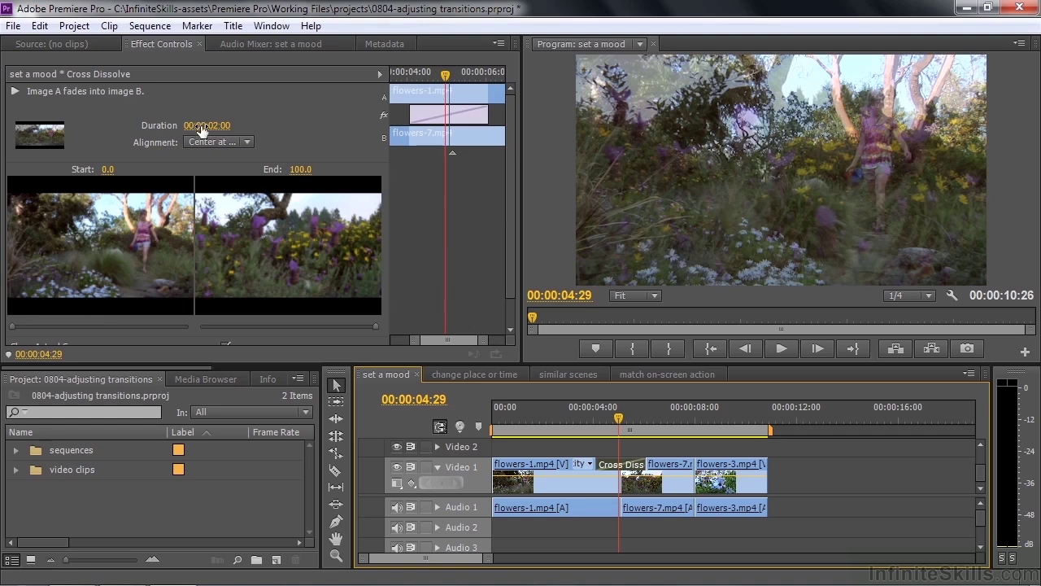
Step: Scrub the Cross Dissolve duration down to 00:00:00:15, zooming the mini timeline in and out
mouse_move(203, 130)
left_mouse_down()
mouse_move(262, 130)
mouse_move(172, 131)
mouse_move(202, 130)
left_mouse_up()
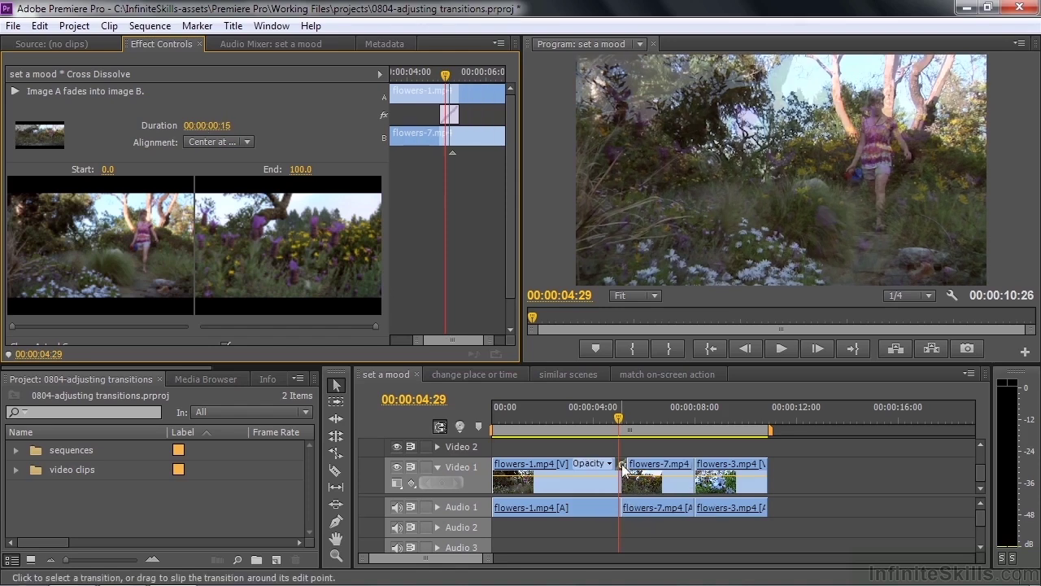
mouse_move(623, 468)
left_click(623, 467)
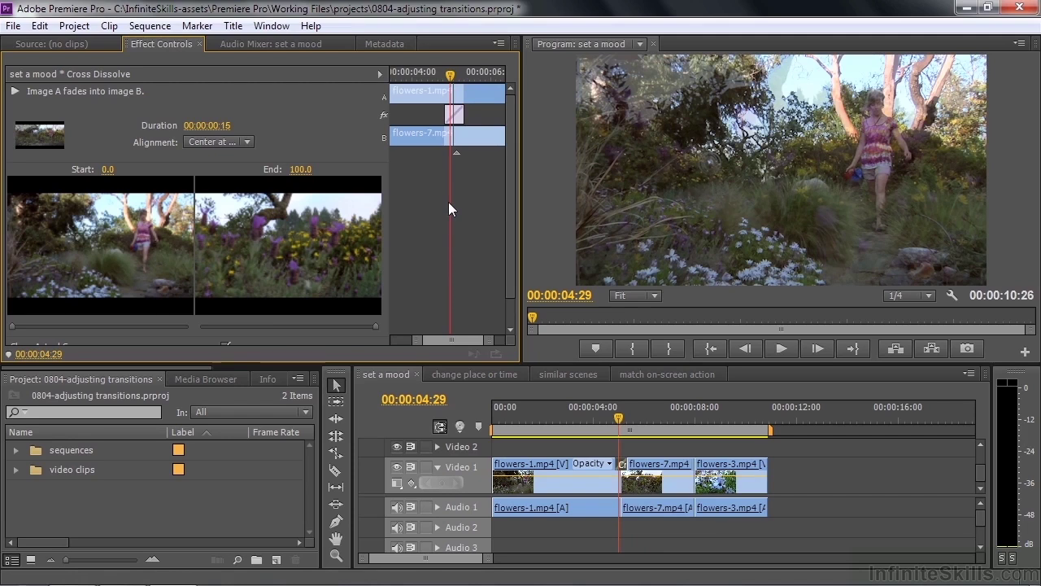
key("equal")
key("equal")
key("minus")
key("minus")
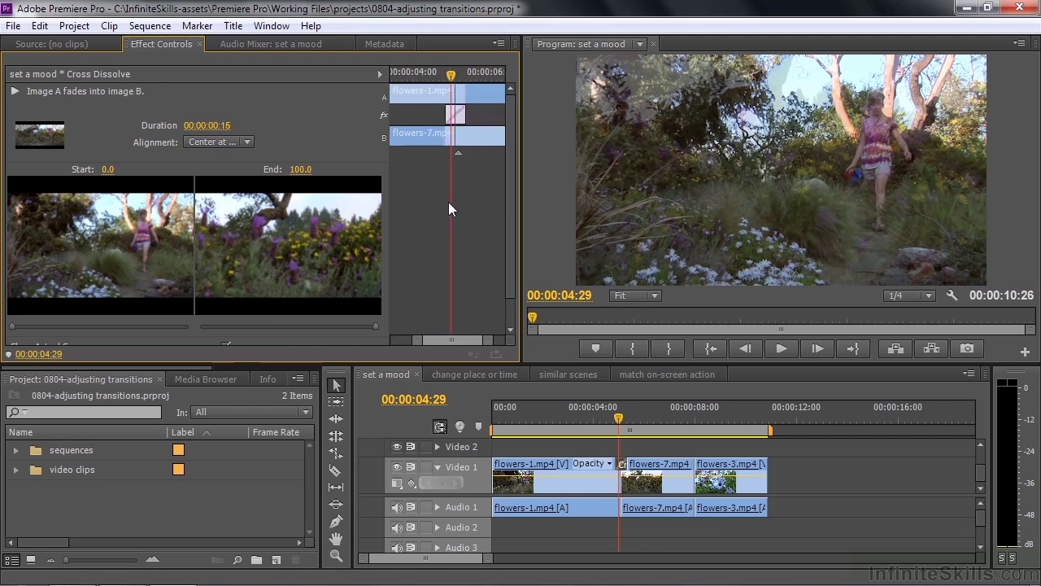
Step: Drag the Cross Dissolve's left and right edges in the sequence until it lasts 00:00:01:19
left_click(608, 460)
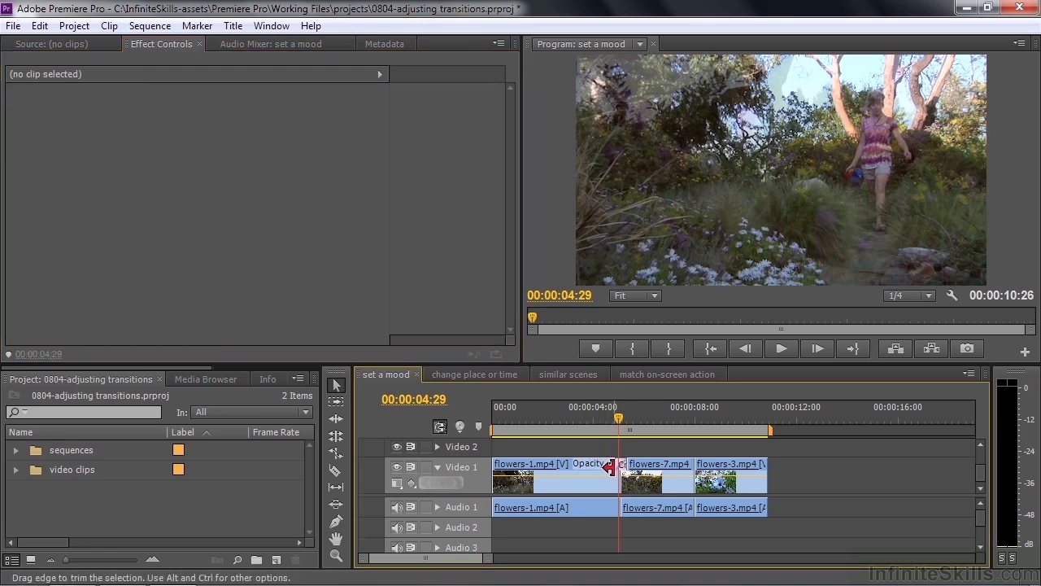
key("equal")
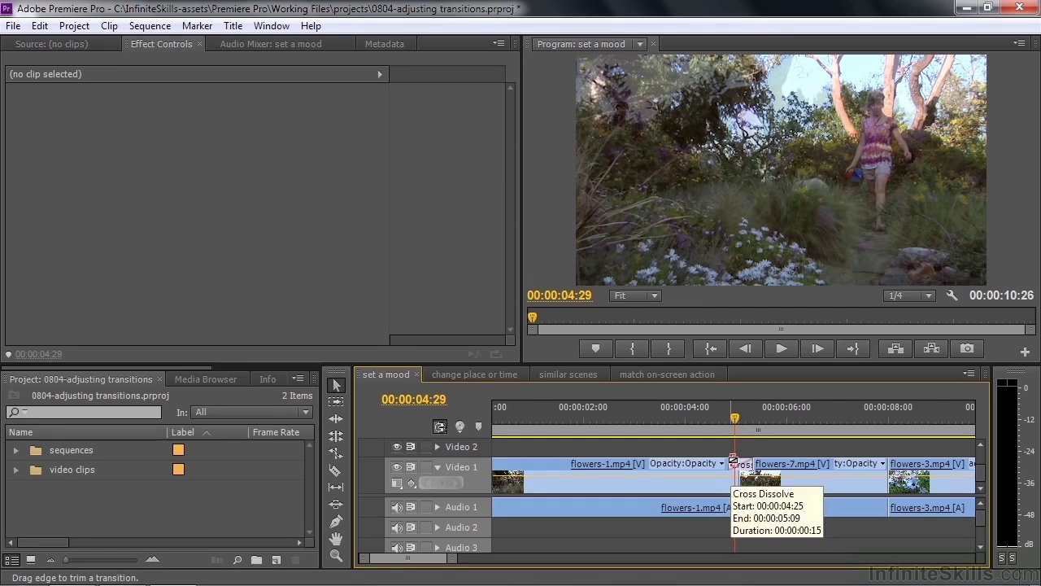
left_click_drag(733, 461, 780, 463)
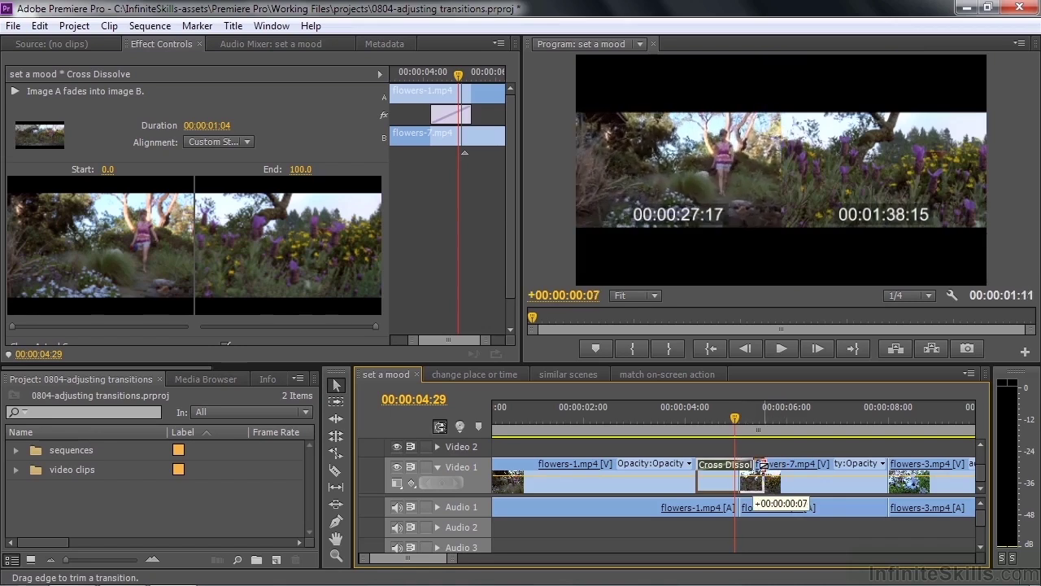
mouse_move(762, 464)
left_mouse_down()
mouse_move(733, 465)
mouse_move(776, 459)
left_mouse_up()
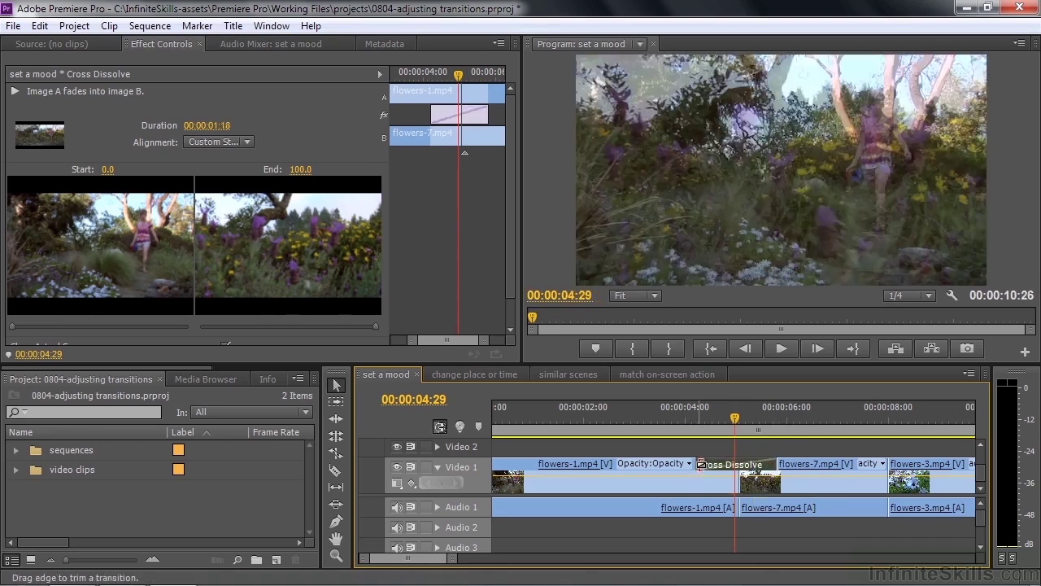
mouse_move(701, 465)
left_mouse_down()
mouse_move(750, 464)
mouse_move(704, 463)
left_mouse_up()
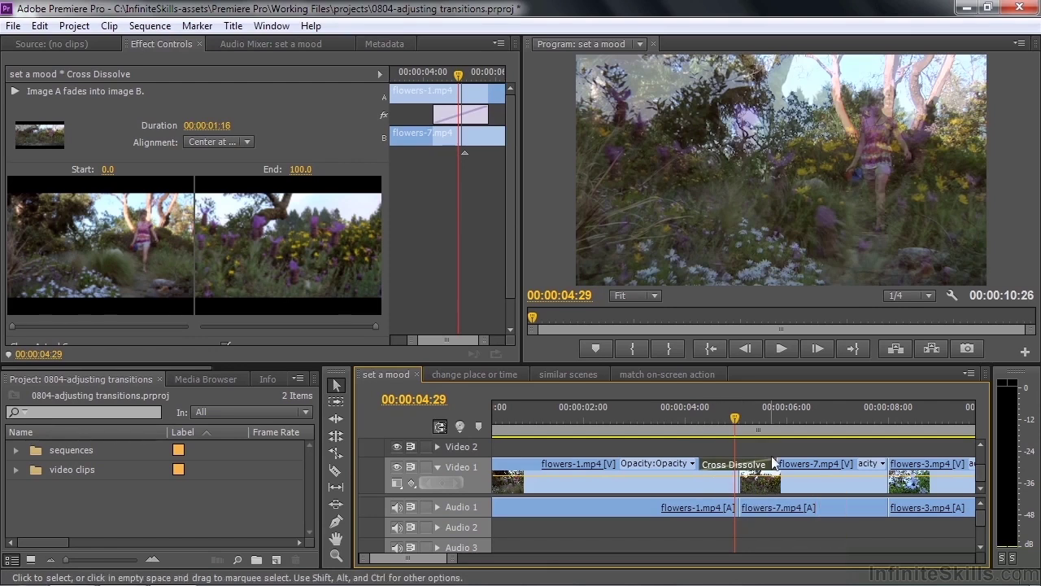
mouse_move(770, 458)
left_mouse_down()
mouse_move(807, 458)
mouse_move(768, 463)
mouse_move(781, 464)
left_mouse_up()
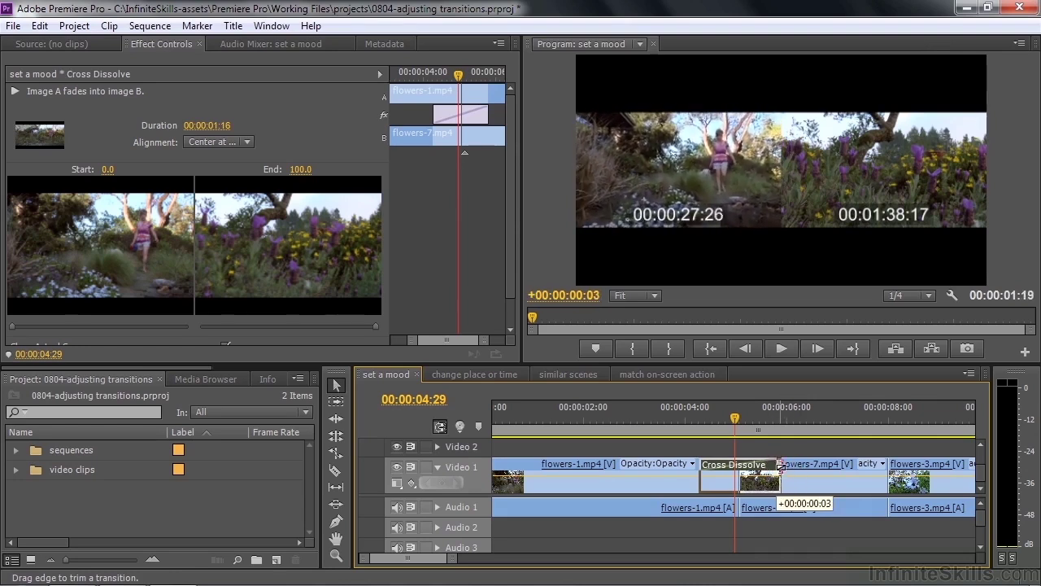
left_click_drag(735, 418, 677, 423)
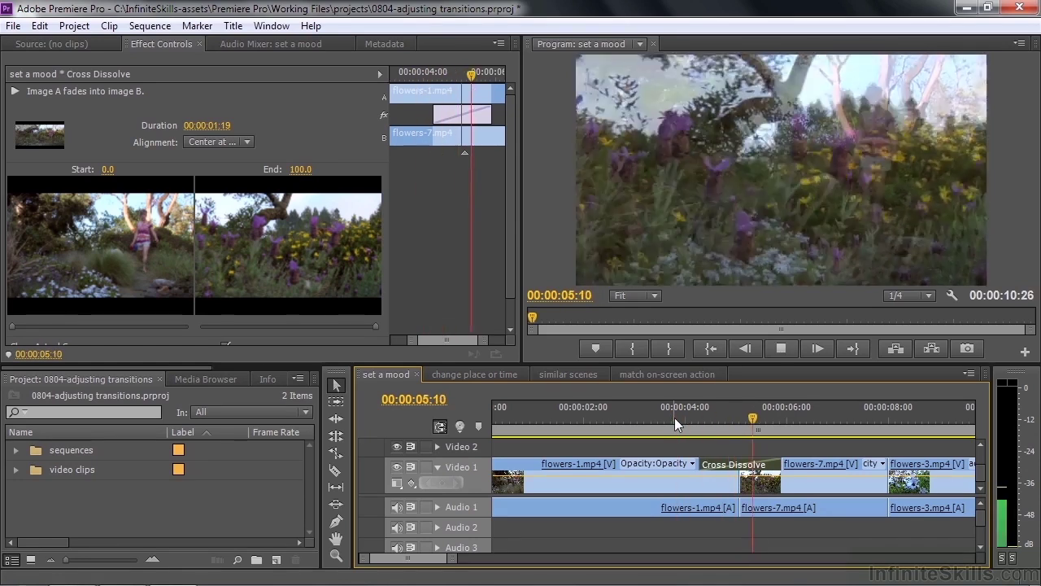
Step: Play the retimed transition, slide it off-centre and toggle the mini timeline view
key("space")
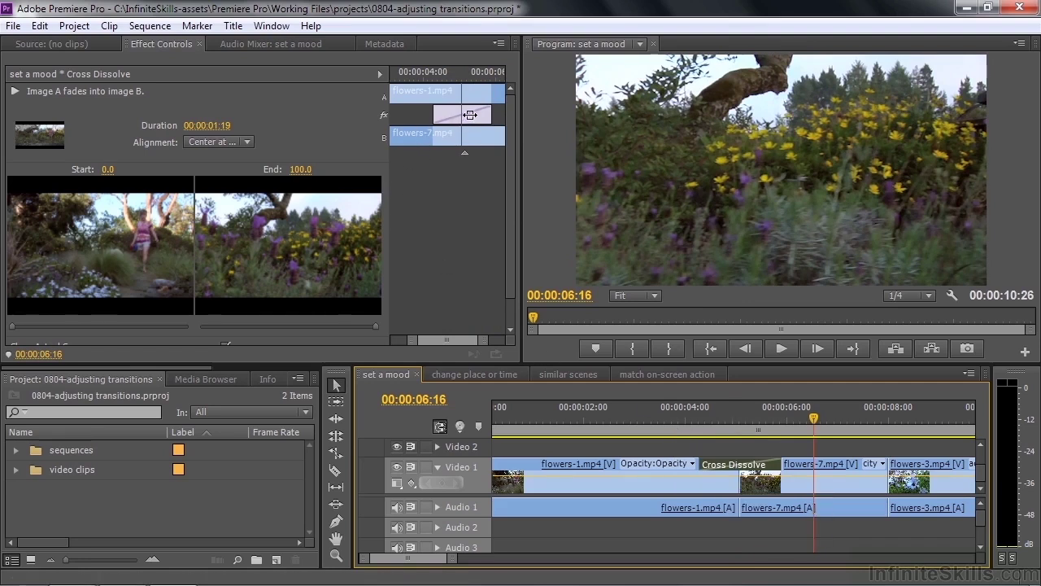
mouse_move(470, 115)
left_mouse_down()
mouse_move(460, 111)
mouse_move(470, 129)
left_mouse_up()
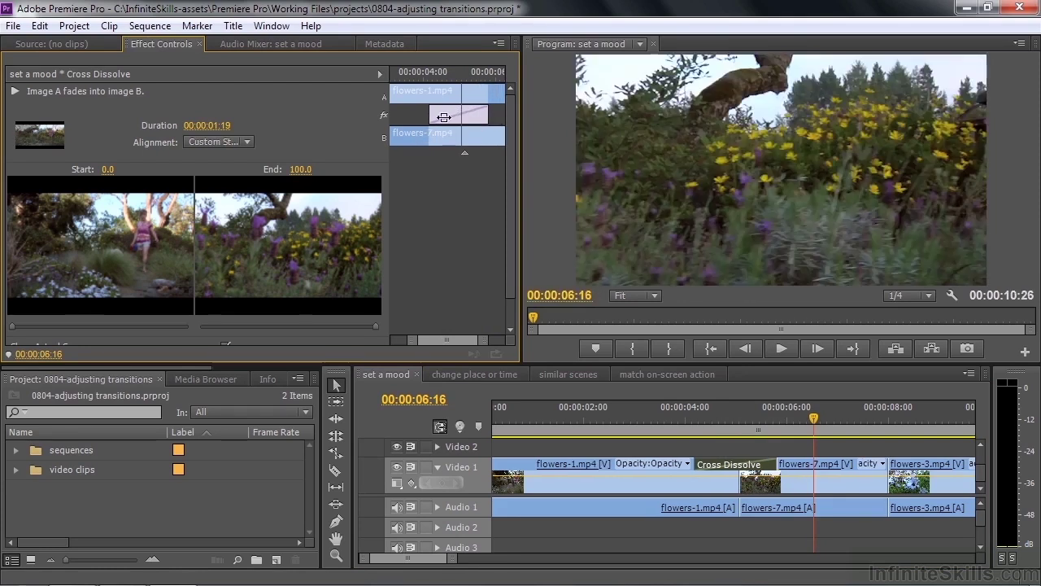
left_click(382, 76)
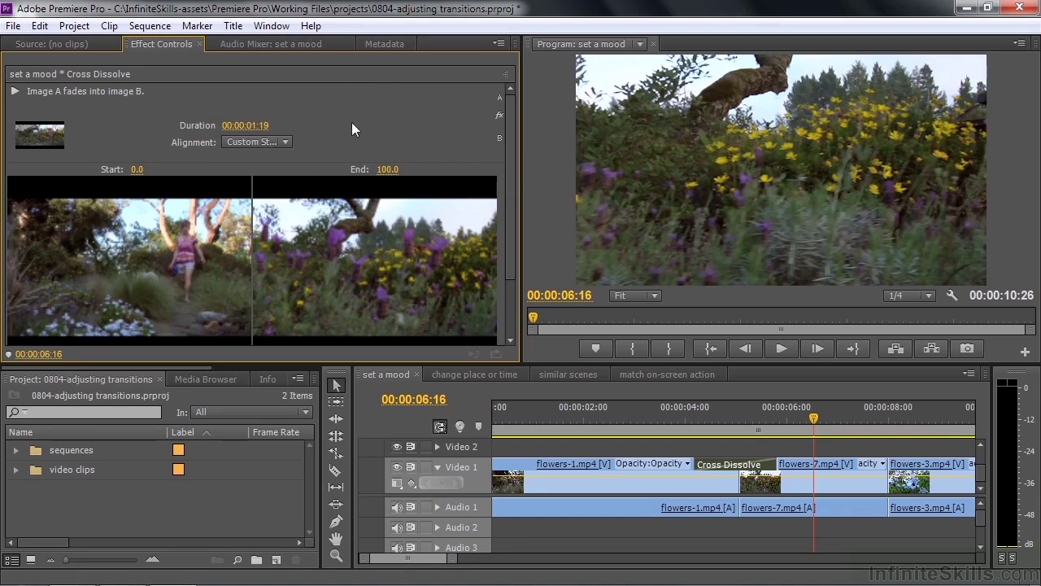
left_click(506, 74)
Step: Slide the transition across the cut, then set its Alignment to Center at Cut
mouse_move(445, 113)
left_mouse_down()
mouse_move(435, 114)
mouse_move(458, 115)
mouse_move(429, 121)
mouse_move(442, 116)
left_mouse_up()
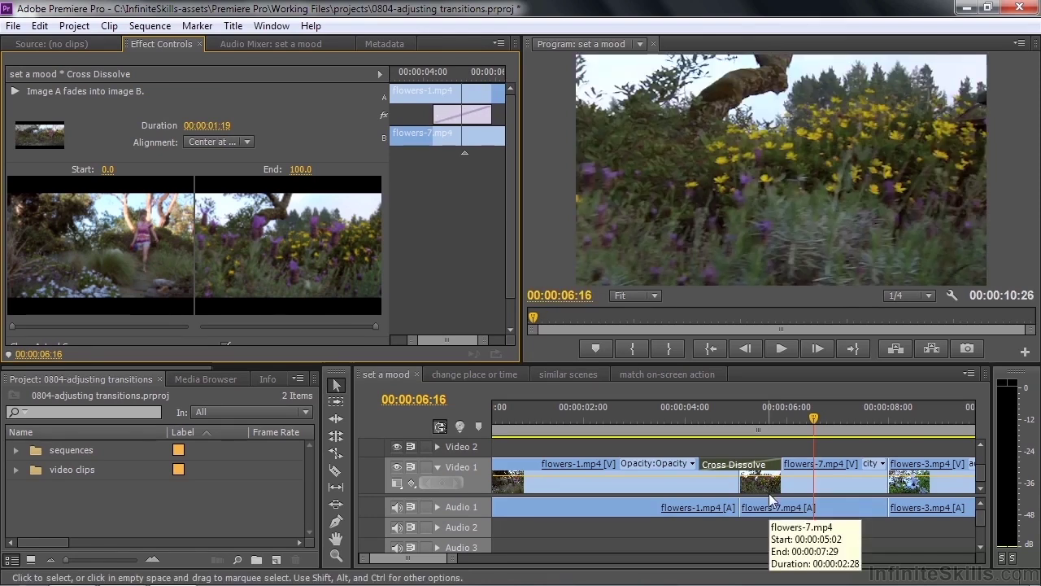
left_click_drag(453, 115, 437, 113)
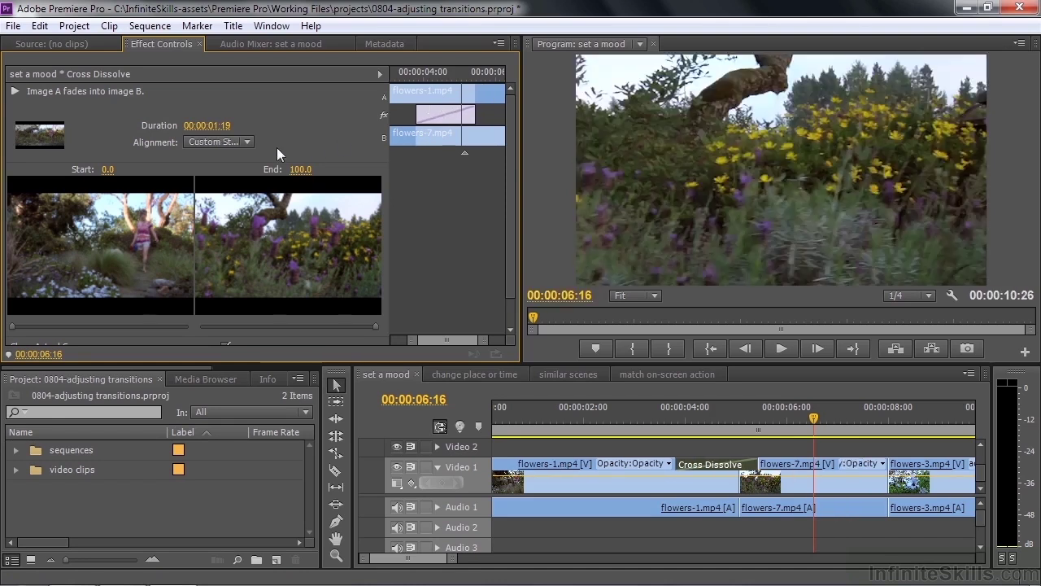
left_click(235, 141)
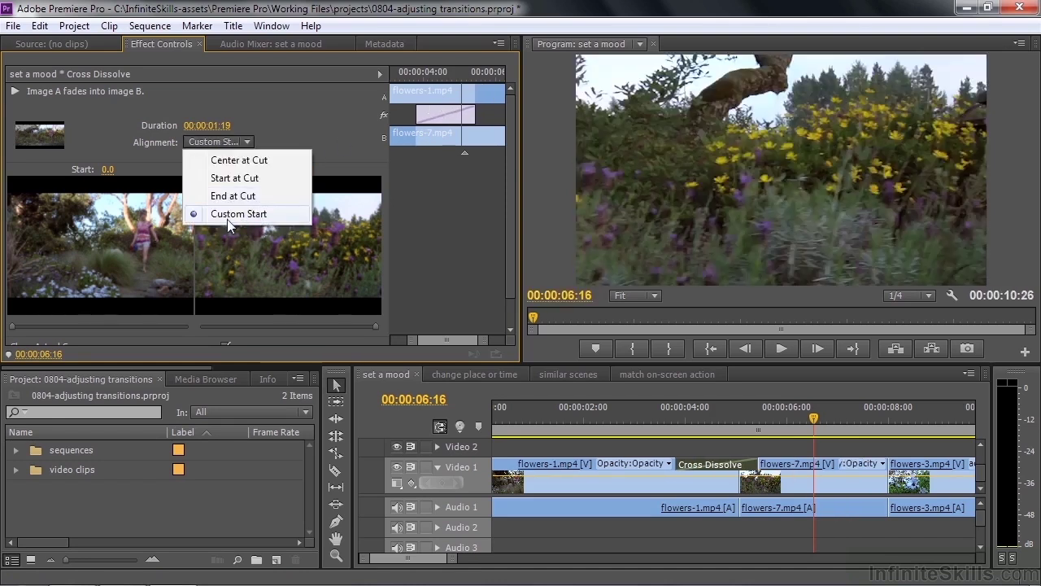
left_click(240, 160)
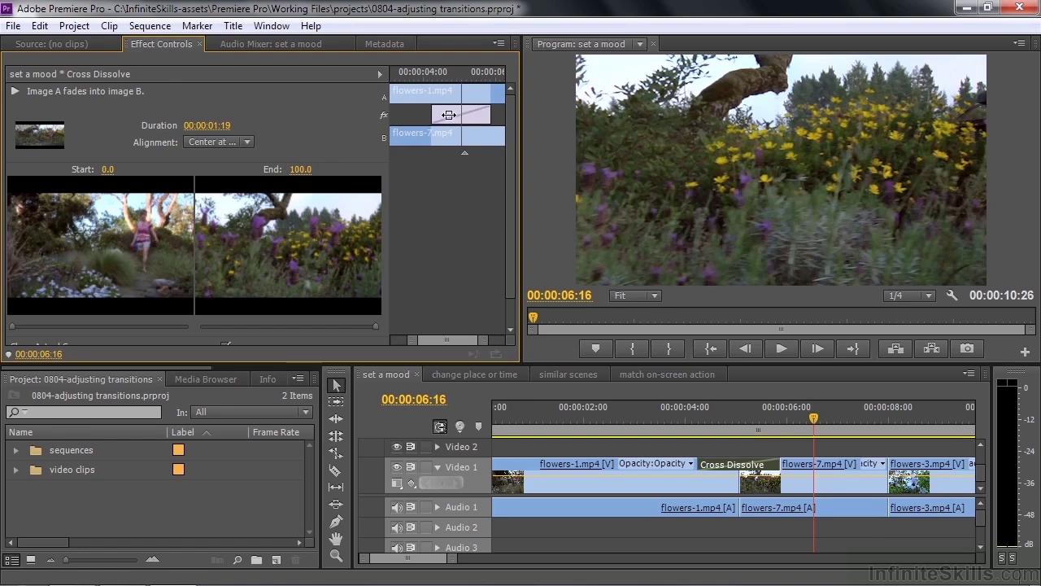
Step: Slide the Cross Dissolve earlier and roll the flowers-1/flowers-7 cut earlier beneath it
left_click_drag(462, 113, 440, 120)
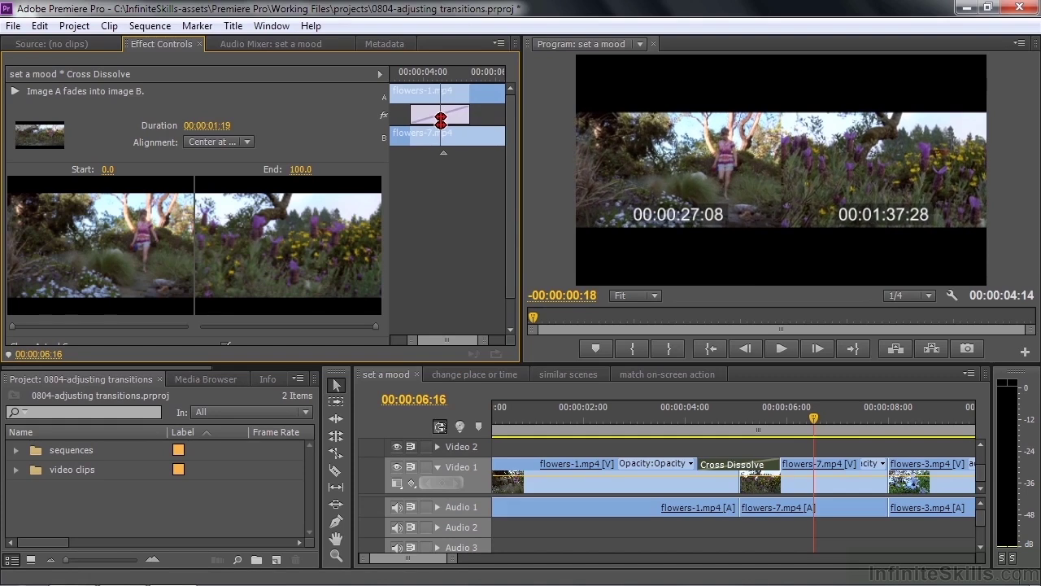
mouse_move(440, 119)
left_mouse_down()
mouse_move(473, 122)
mouse_move(456, 120)
mouse_move(456, 106)
left_mouse_up()
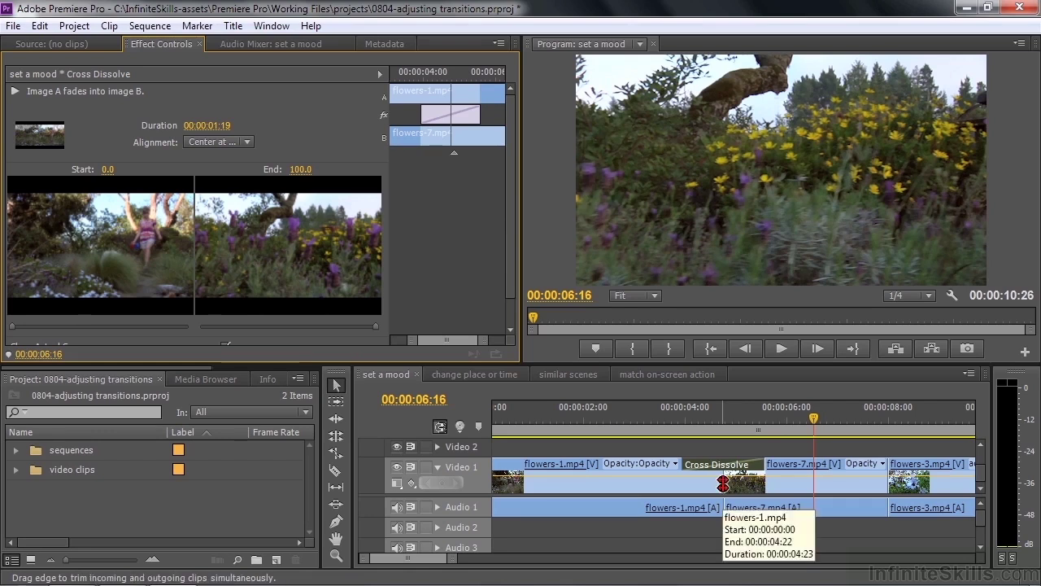
left_click(721, 483)
left_click_drag(715, 483, 720, 483)
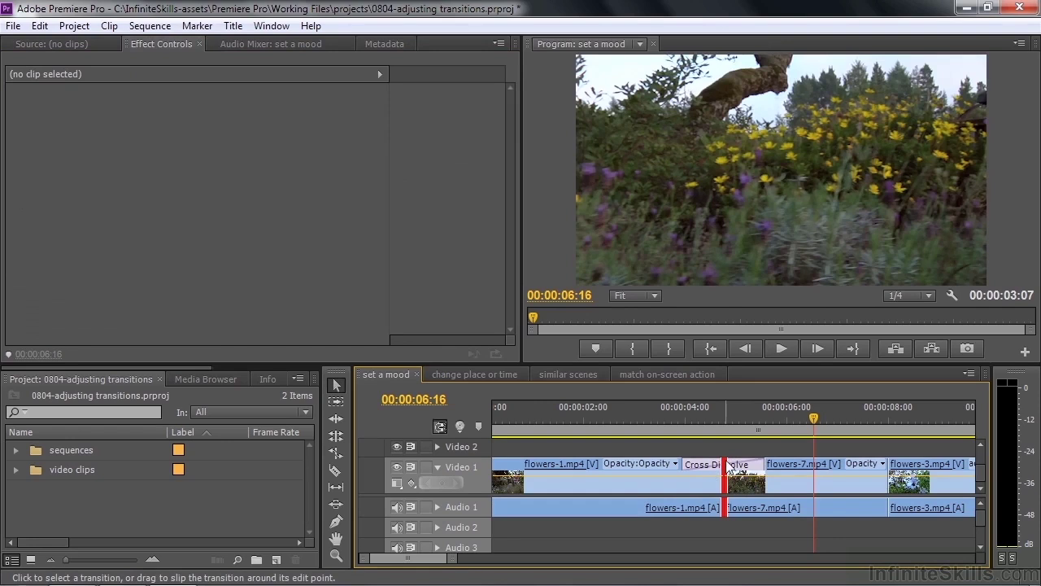
left_click(724, 448)
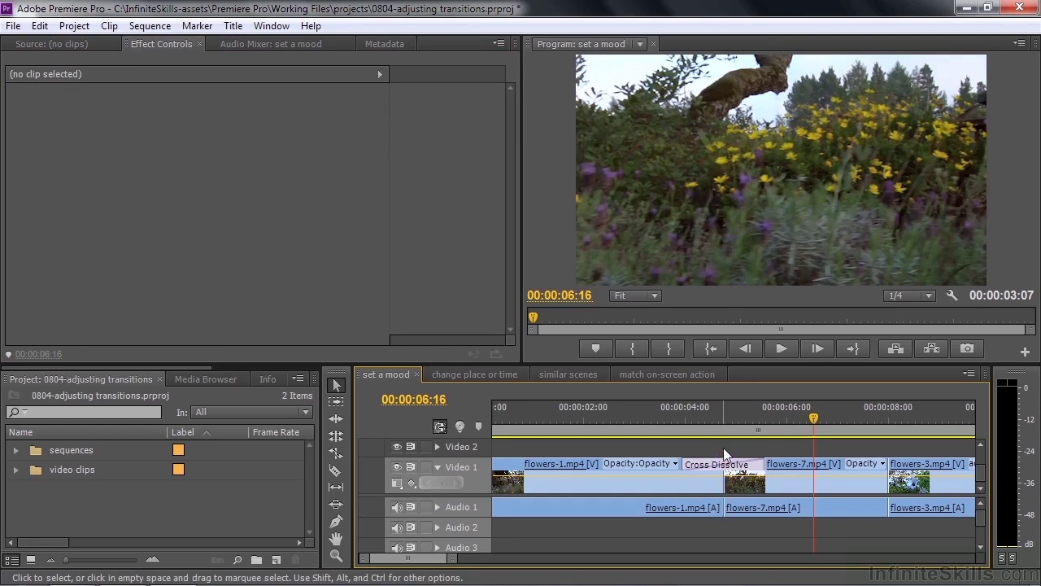
Step: Switch to the change place or time sequence and scrub through its footage
left_click(455, 373)
left_click(535, 425)
left_click_drag(537, 426, 704, 440)
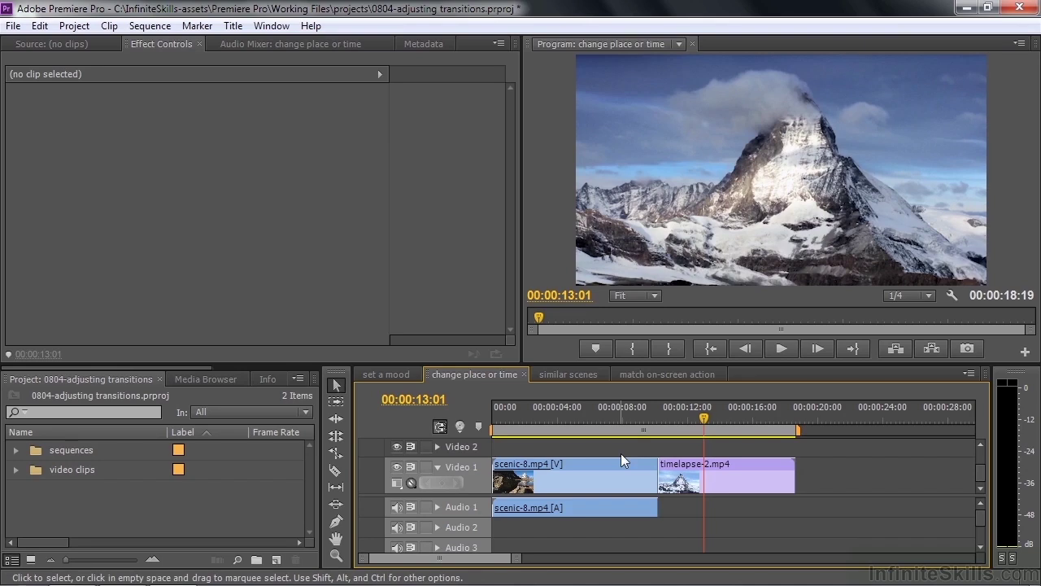
Step: Drop the 3D Motion Doors transition on the scenic-8/timelapse-2 cut, starting at the cut
left_click_drag(131, 365, 281, 372)
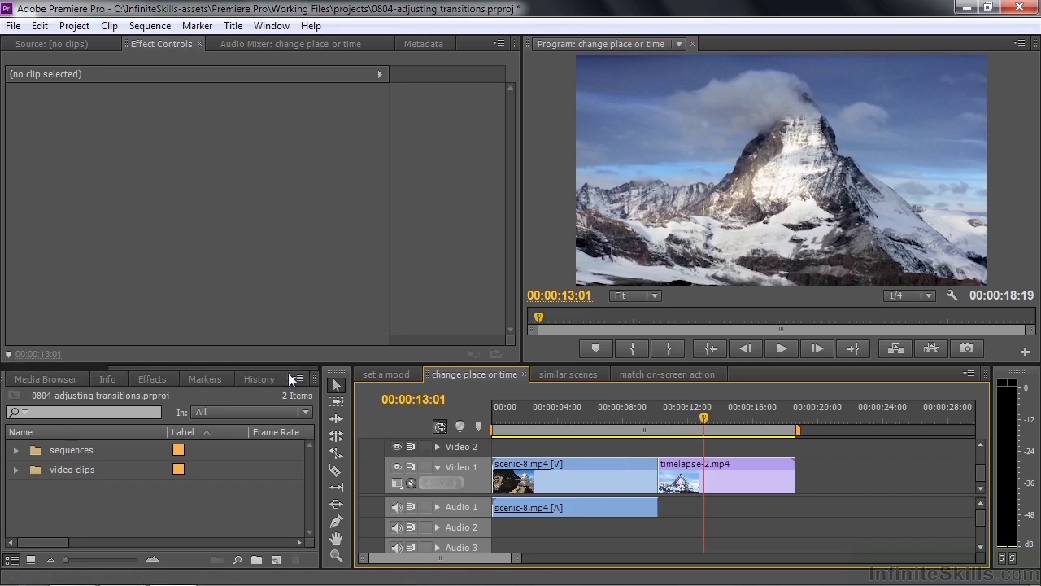
left_click(152, 380)
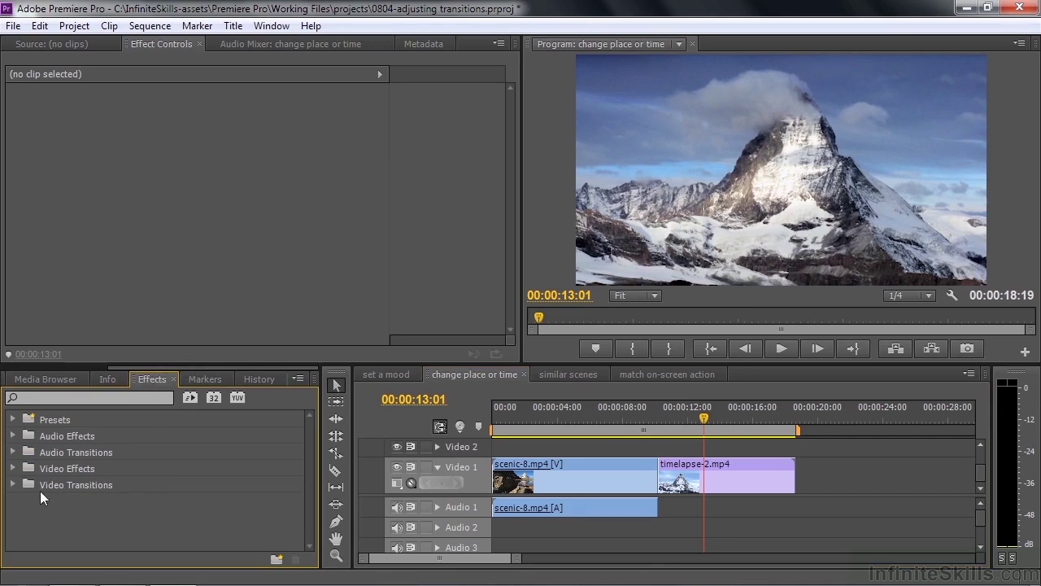
left_click(12, 485)
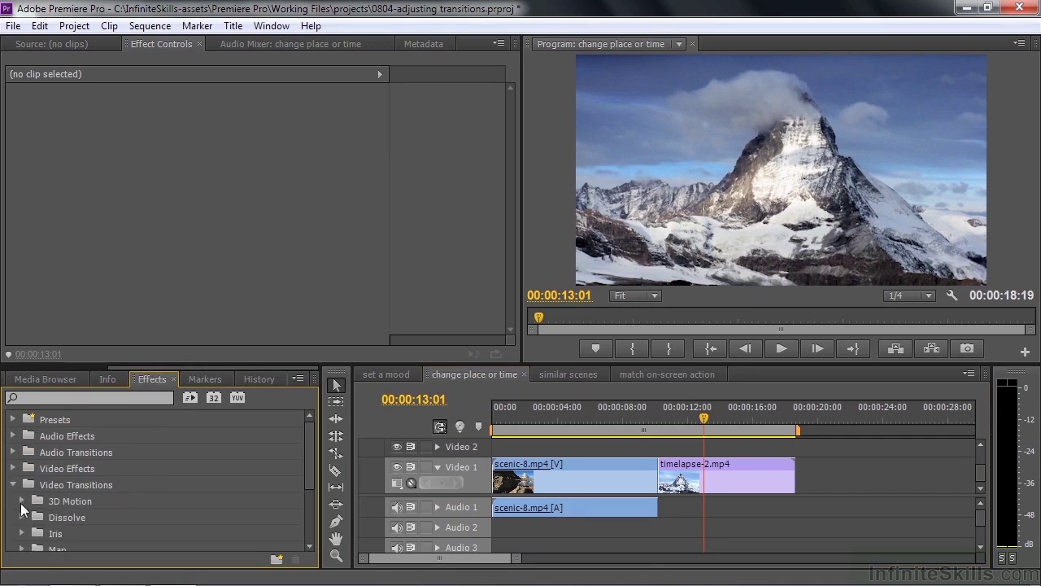
left_click(20, 502)
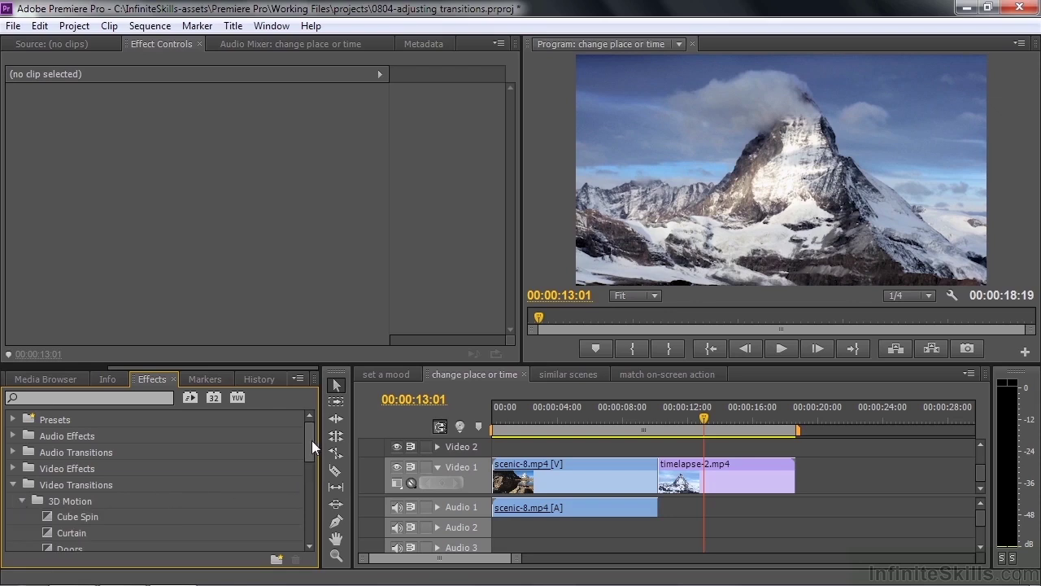
left_click_drag(311, 440, 313, 463)
left_click_drag(49, 469, 659, 466)
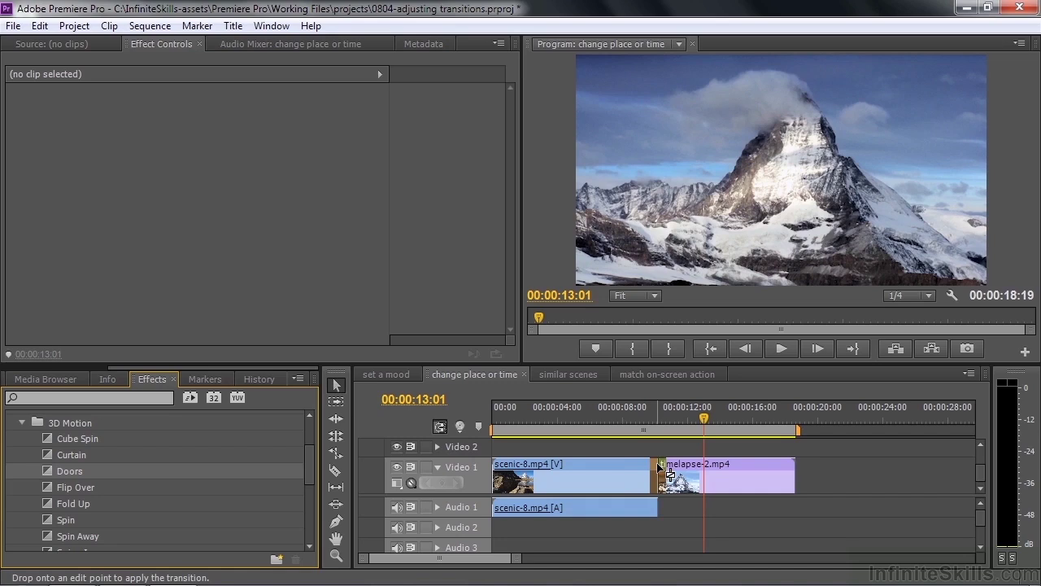
mouse_move(659, 466)
left_mouse_down()
mouse_move(668, 469)
mouse_move(659, 469)
left_mouse_up()
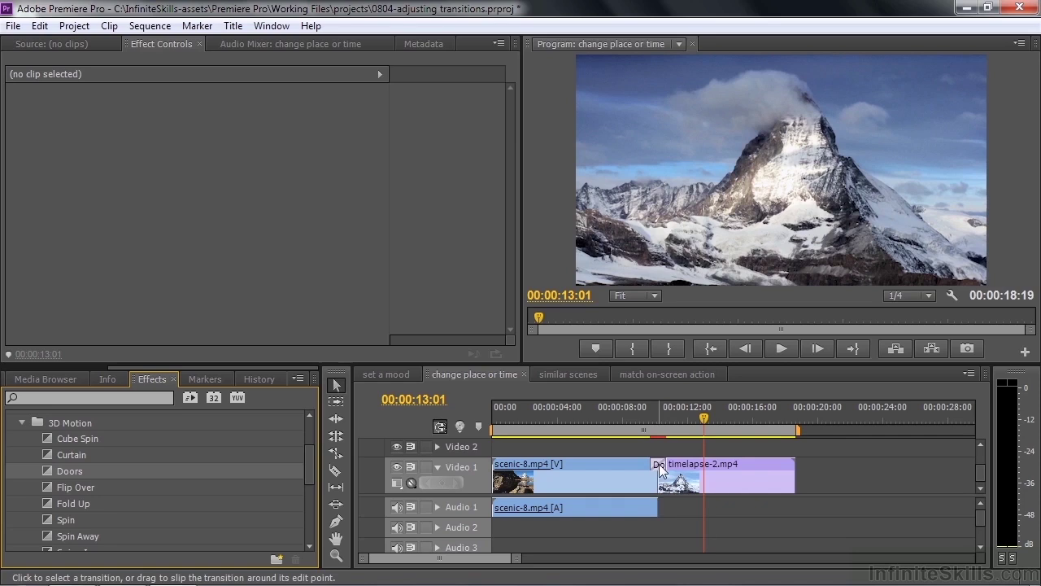
Step: Select the Doors transition and scrub the playhead to preview its animation
left_click(659, 468)
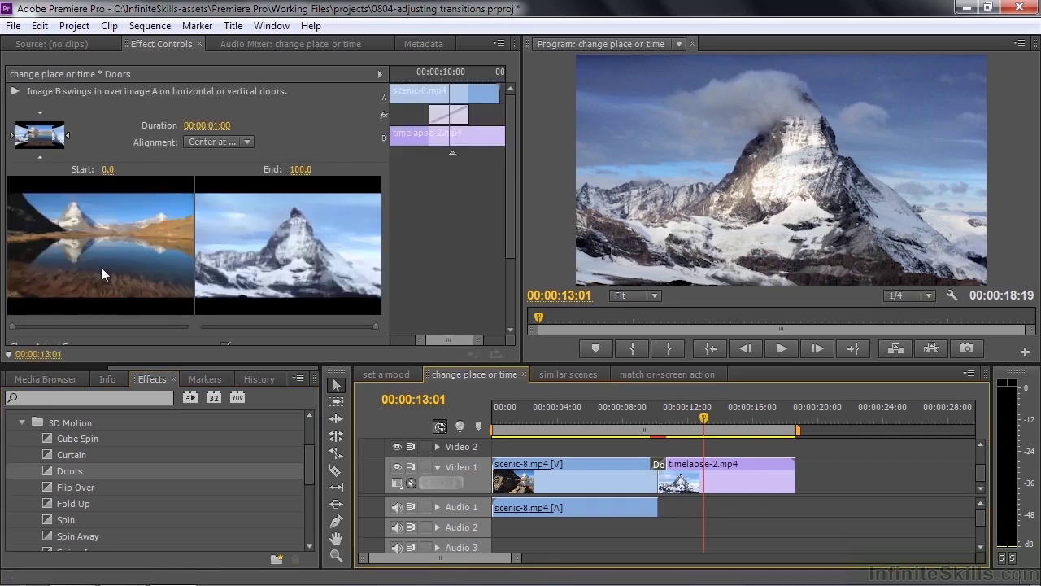
left_click_drag(508, 177, 508, 278)
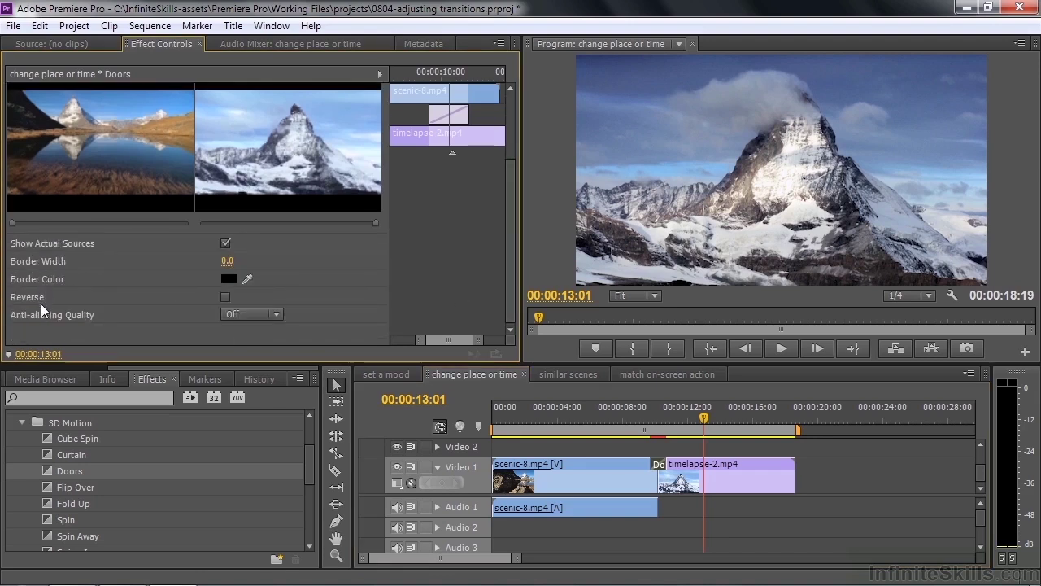
left_click_drag(706, 418, 663, 456)
left_click_drag(423, 399, 410, 409)
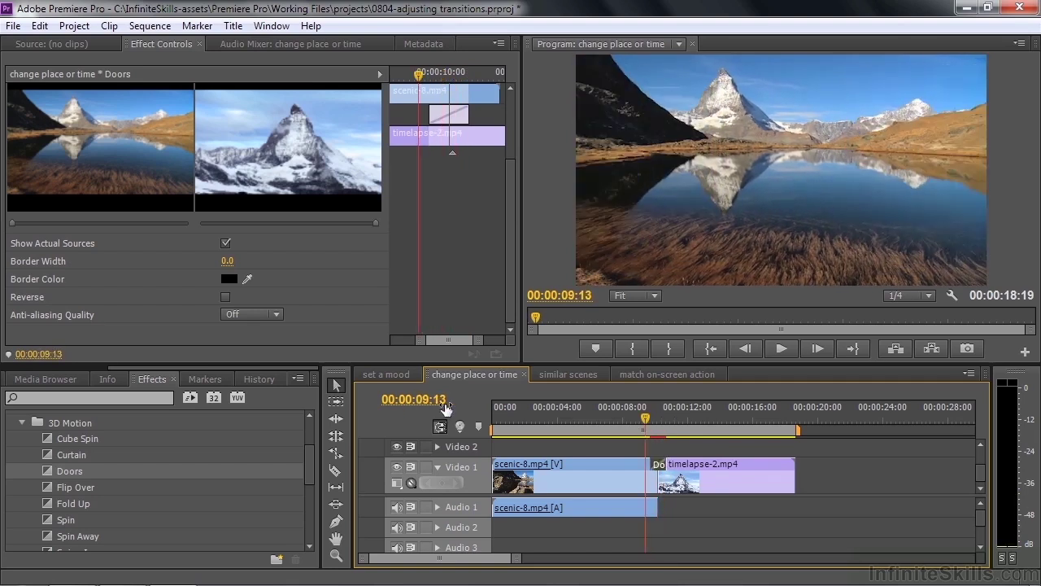
Step: Enable Reverse on Doors and preview it, parking the playhead at 10:06
left_click(225, 297)
left_click(651, 425)
mouse_move(651, 425)
left_mouse_down()
mouse_move(660, 436)
mouse_move(645, 436)
left_mouse_up()
left_click_drag(644, 424, 658, 425)
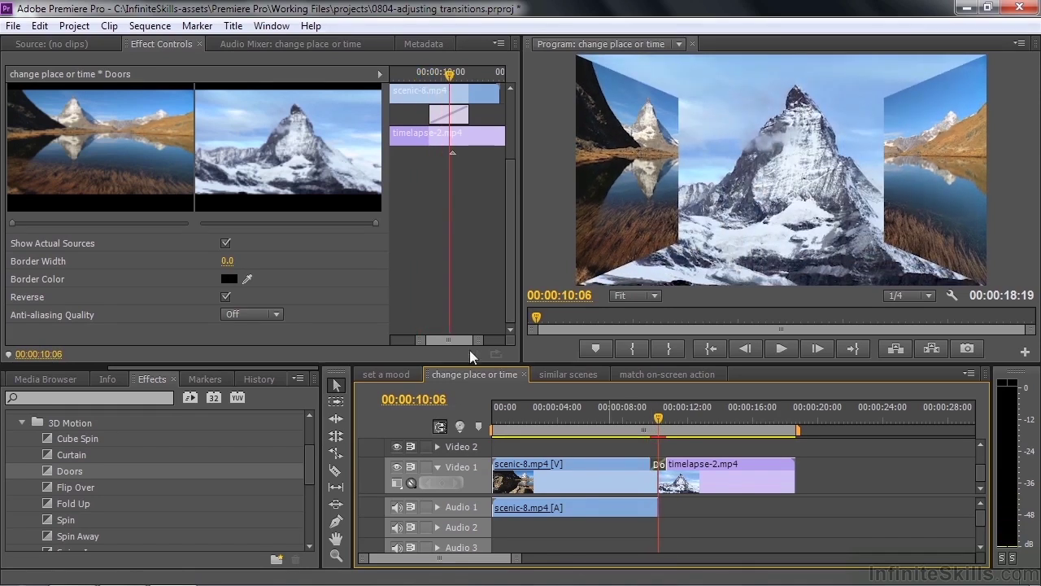
Step: Widen the Doors transition's Border Width to 20.1 and open its Border Color picker
left_click_drag(227, 262, 233, 261)
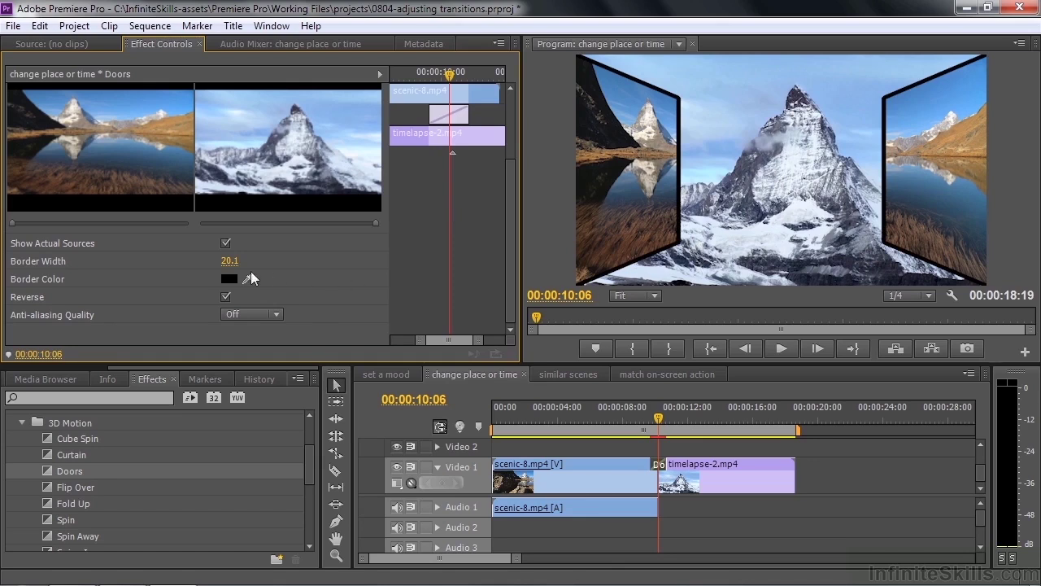
left_click(228, 279)
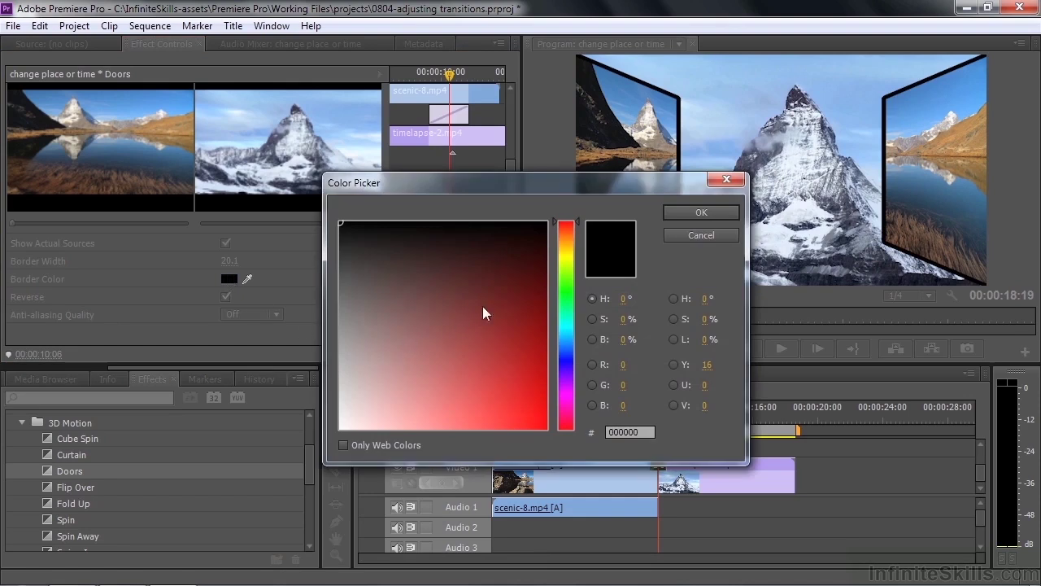
Step: Make the Doors border colour deep purple 611AA3 with a 270° hue
mouse_move(565, 360)
left_mouse_down()
mouse_move(574, 255)
mouse_move(562, 427)
mouse_move(568, 345)
mouse_move(565, 381)
left_mouse_up()
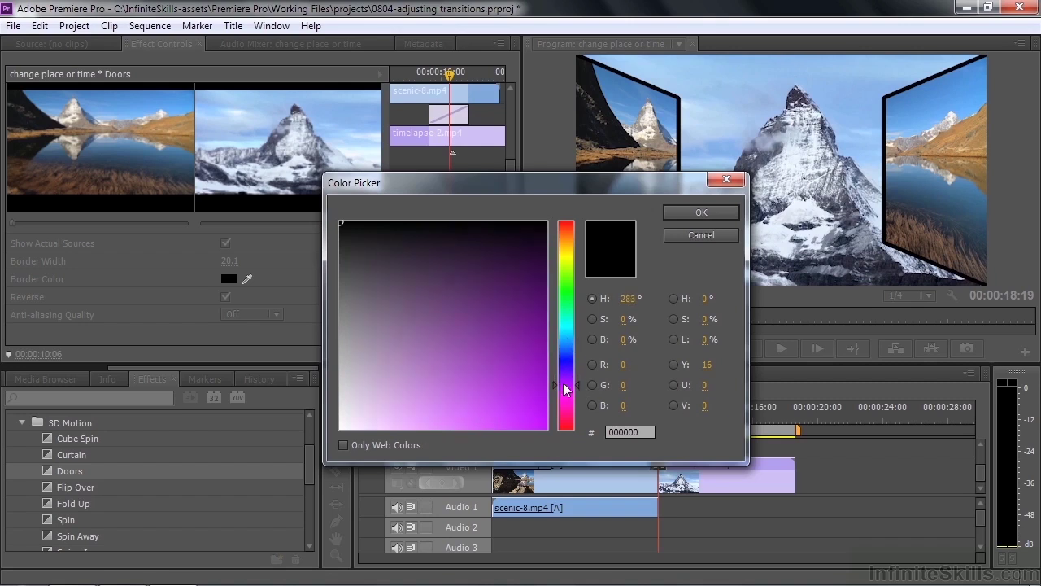
left_click(565, 378)
left_click(513, 354)
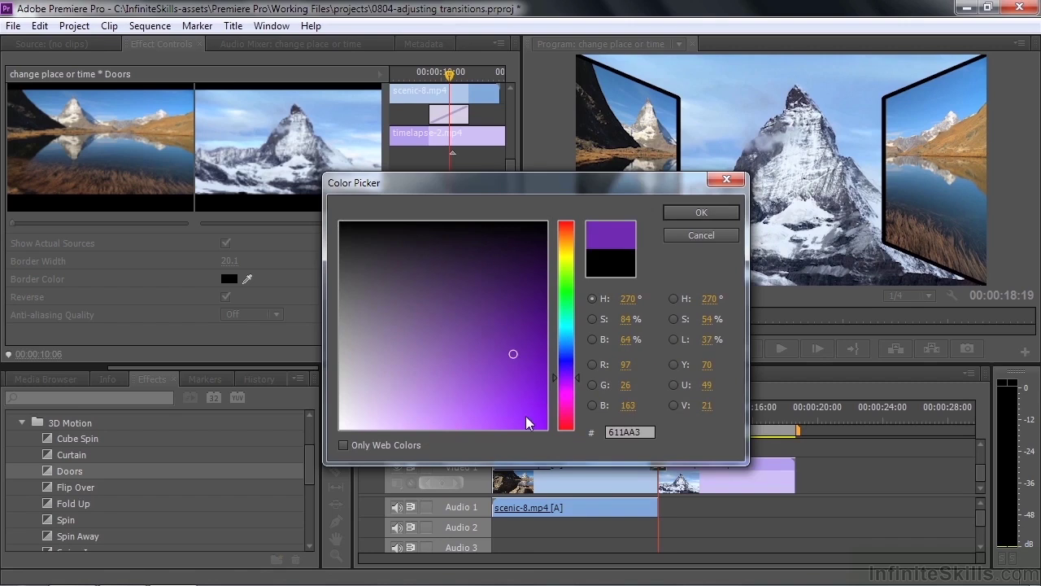
left_click(702, 213)
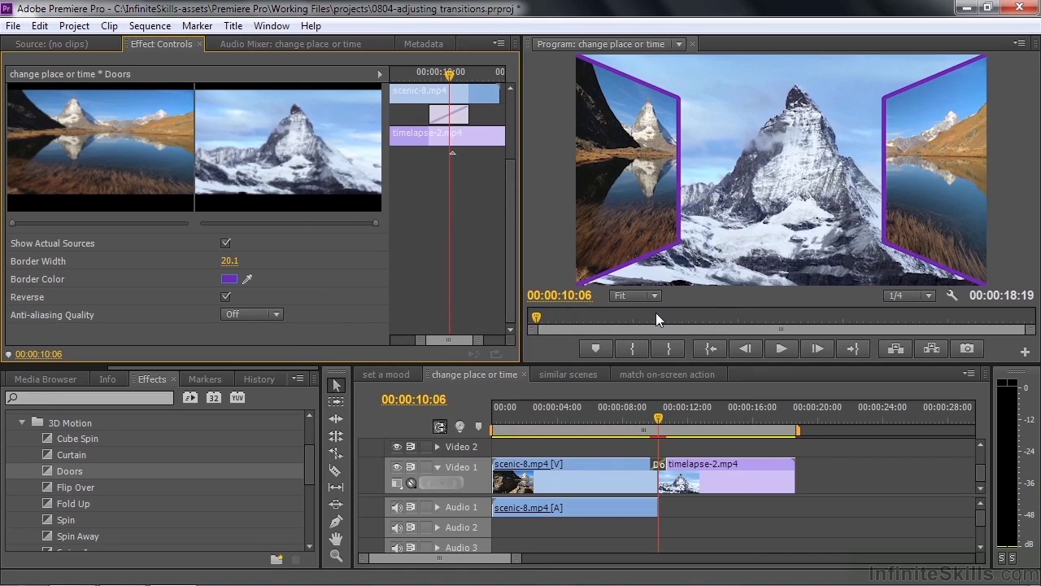
Step: Eyedrop a brown from the footage as the Doors transition's border colour
left_click_drag(247, 278, 255, 268)
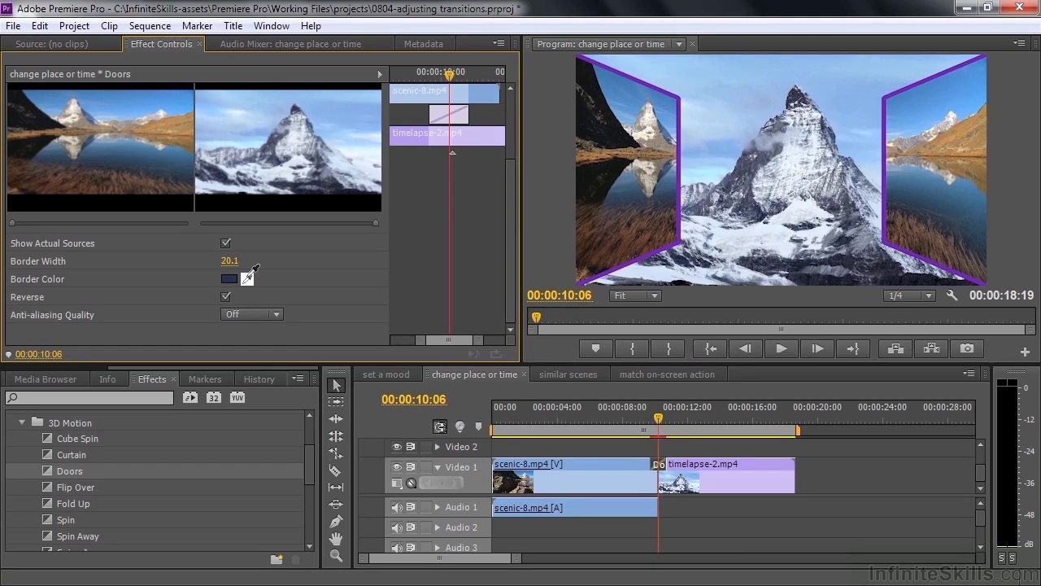
left_click_drag(254, 268, 165, 87)
left_click_drag(15, 399, 627, 147)
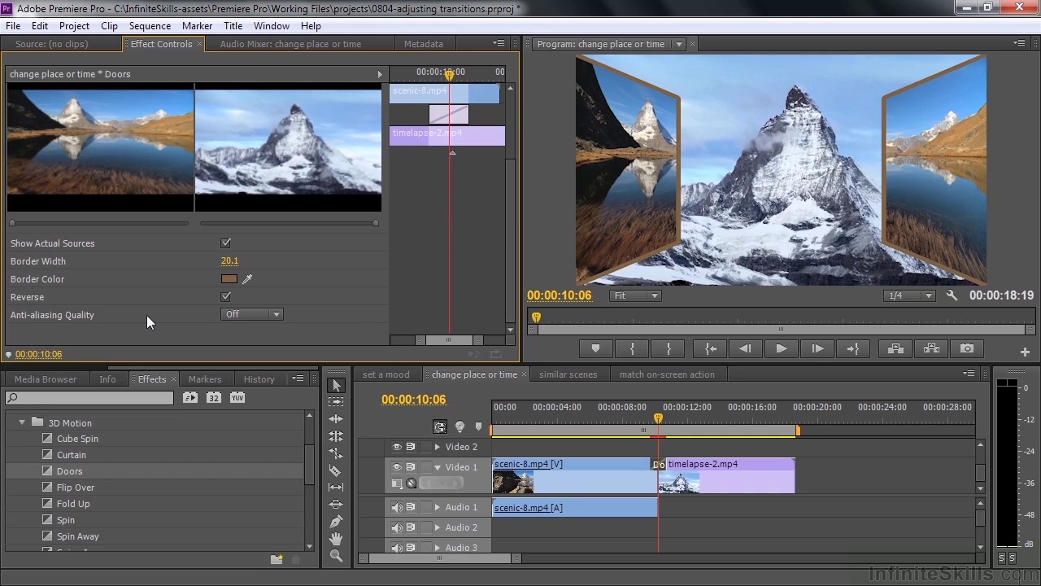
Step: Magnify the Program monitor to 200% and pan toward the door border
left_click(657, 296)
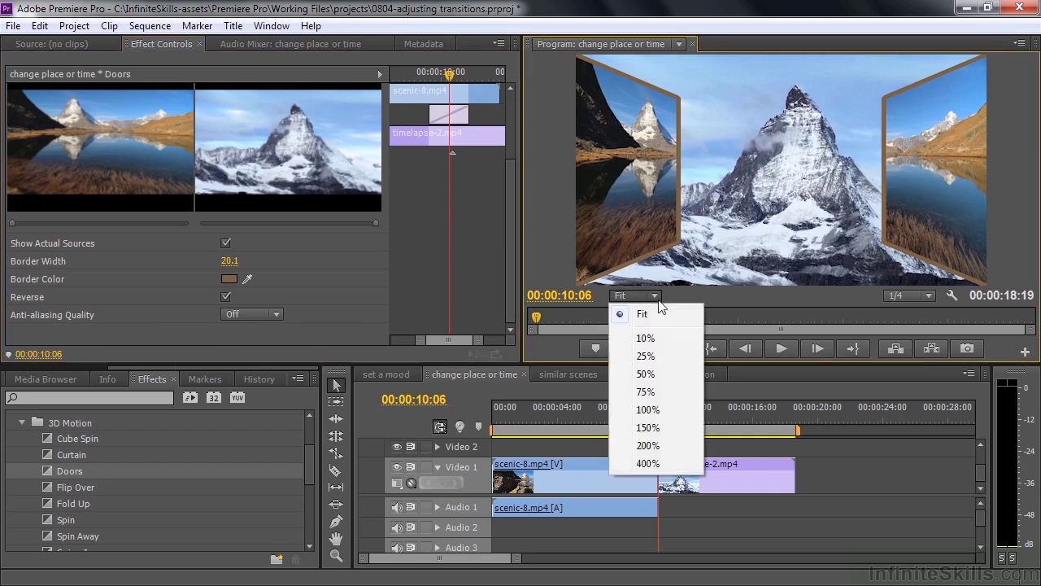
left_click(656, 446)
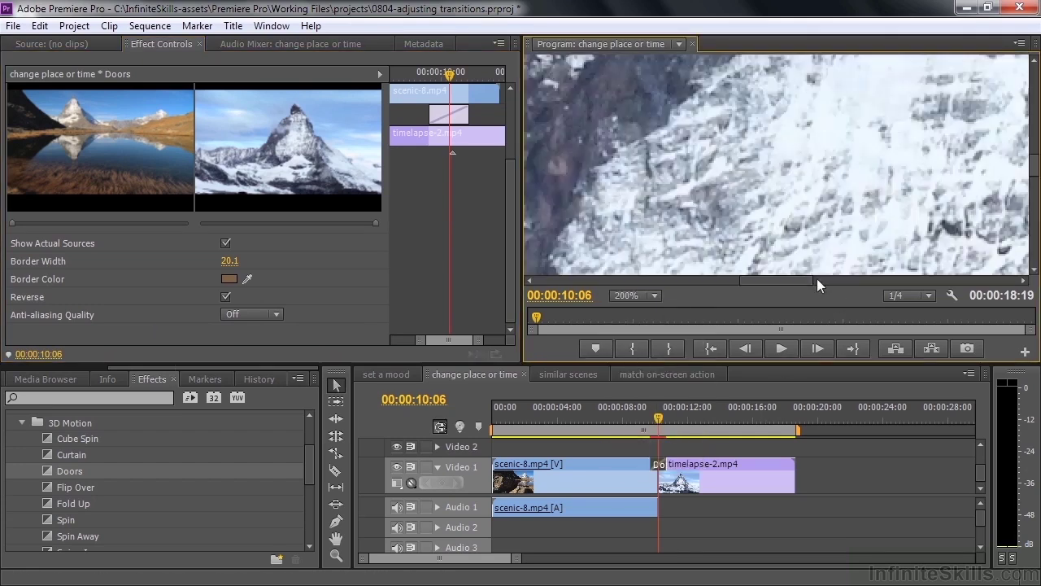
left_click_drag(801, 280, 696, 286)
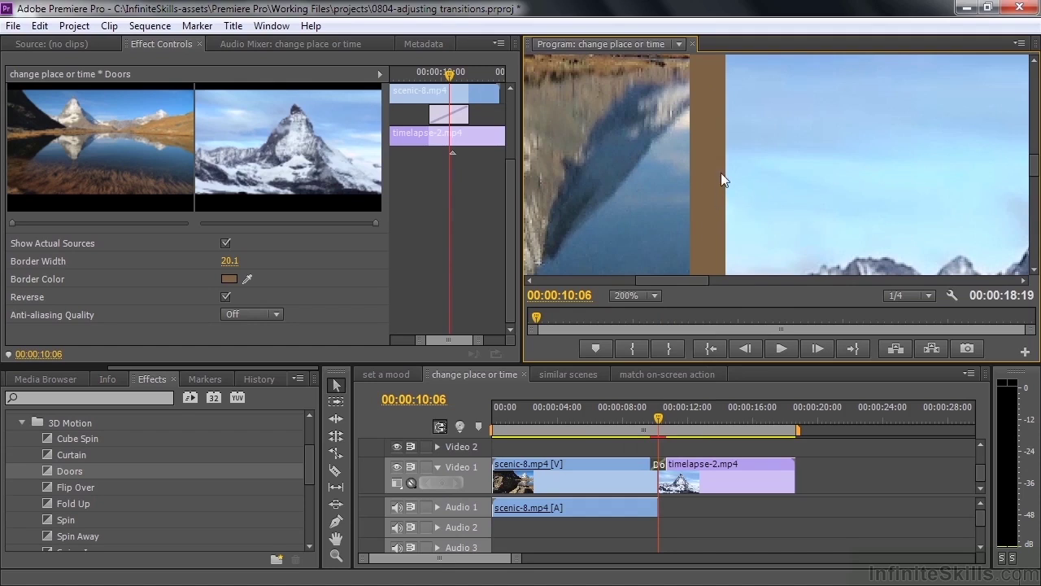
left_click_drag(1034, 167, 1035, 104)
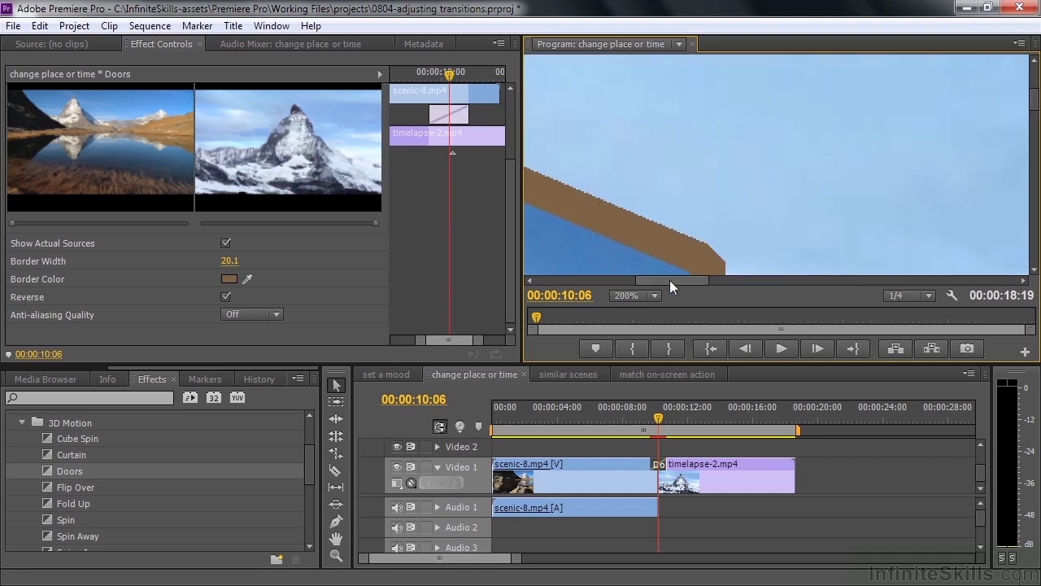
left_click_drag(670, 279, 645, 281)
Step: Increase the Program monitor zoom to 400% and pan onto the brown border
left_click(655, 295)
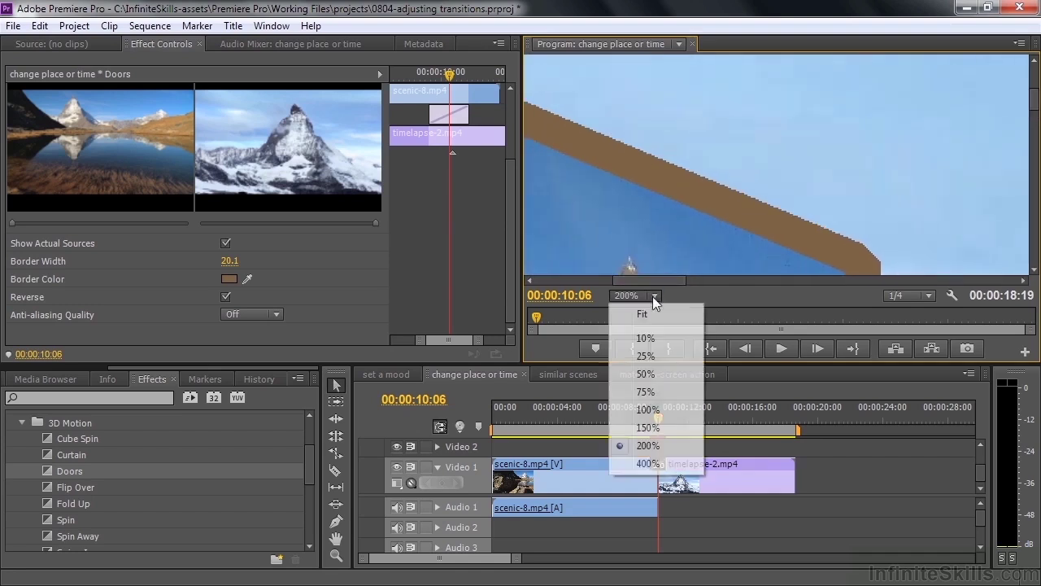
left_click(647, 462)
left_click_drag(1035, 163, 1035, 110)
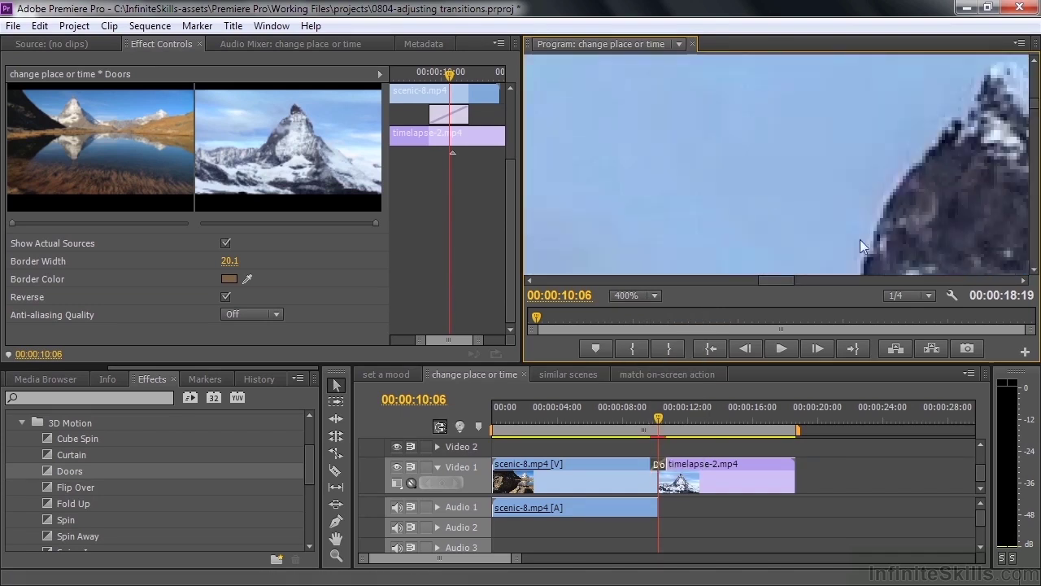
left_click_drag(776, 280, 650, 284)
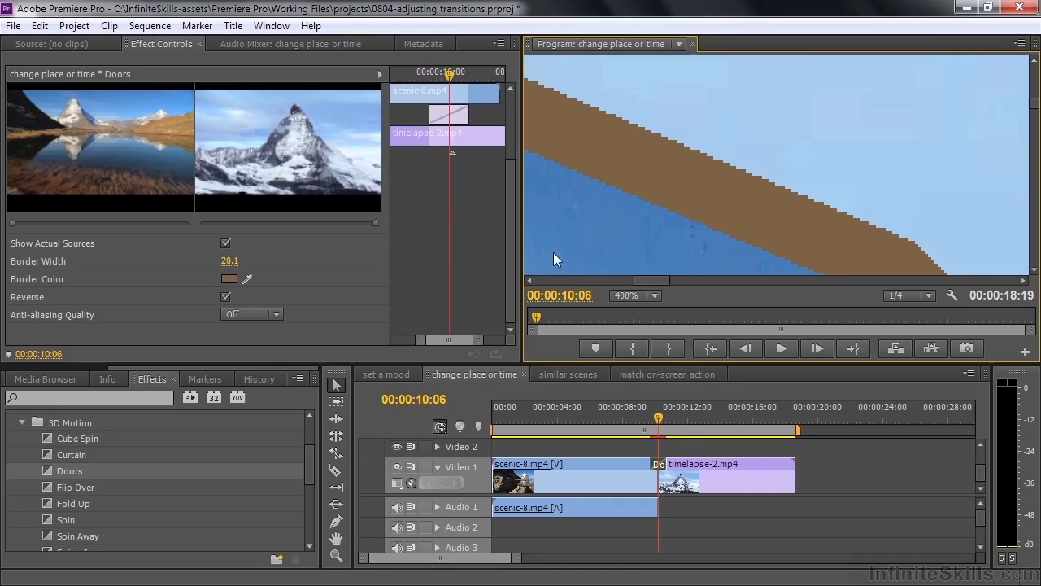
Step: Step Anti-aliasing Quality through Low and Medium to High, then fit the Program monitor
left_click(278, 316)
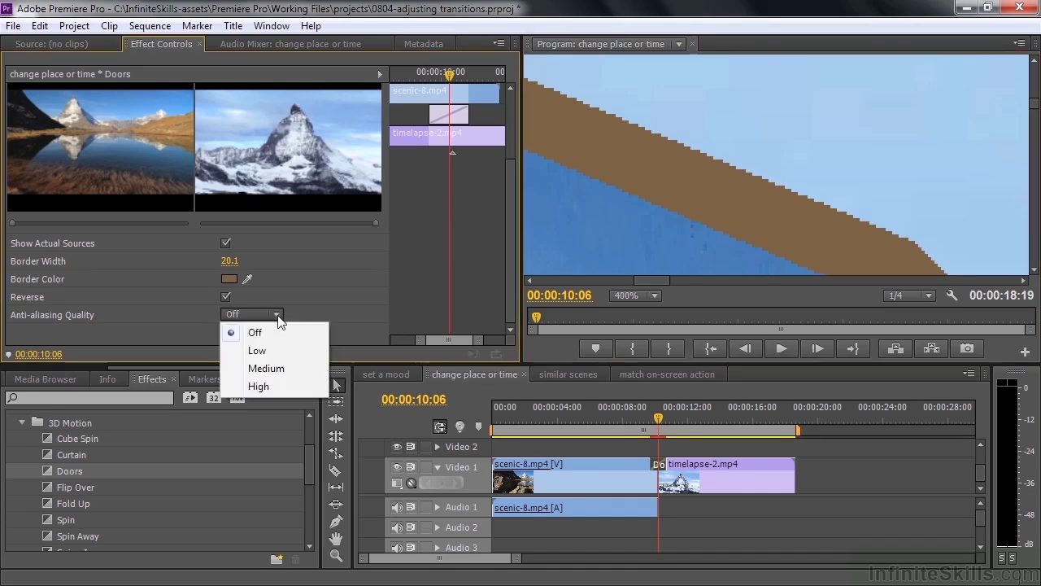
left_click(271, 353)
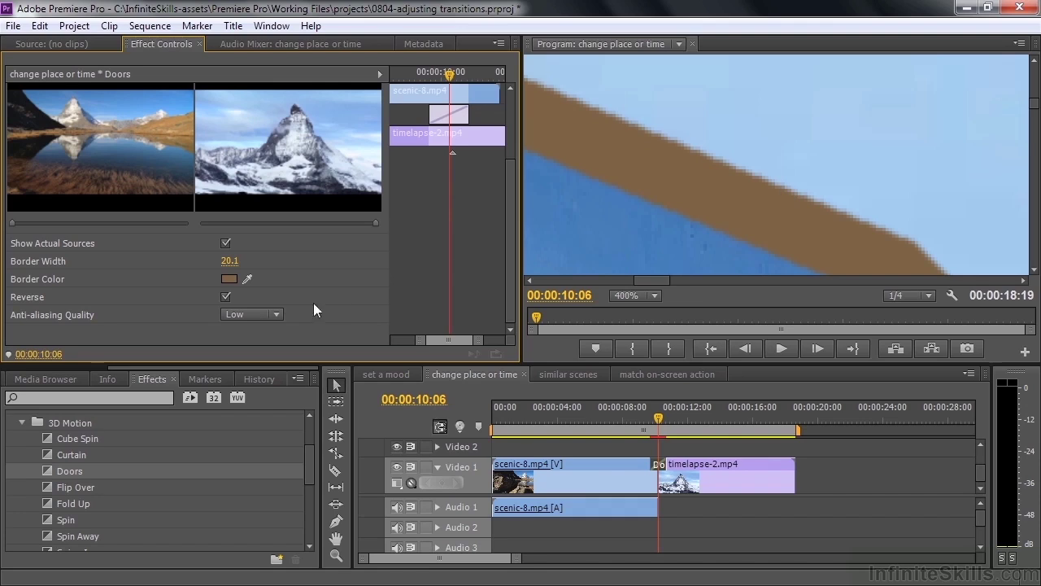
left_click(273, 313)
left_click(271, 365)
left_click(275, 314)
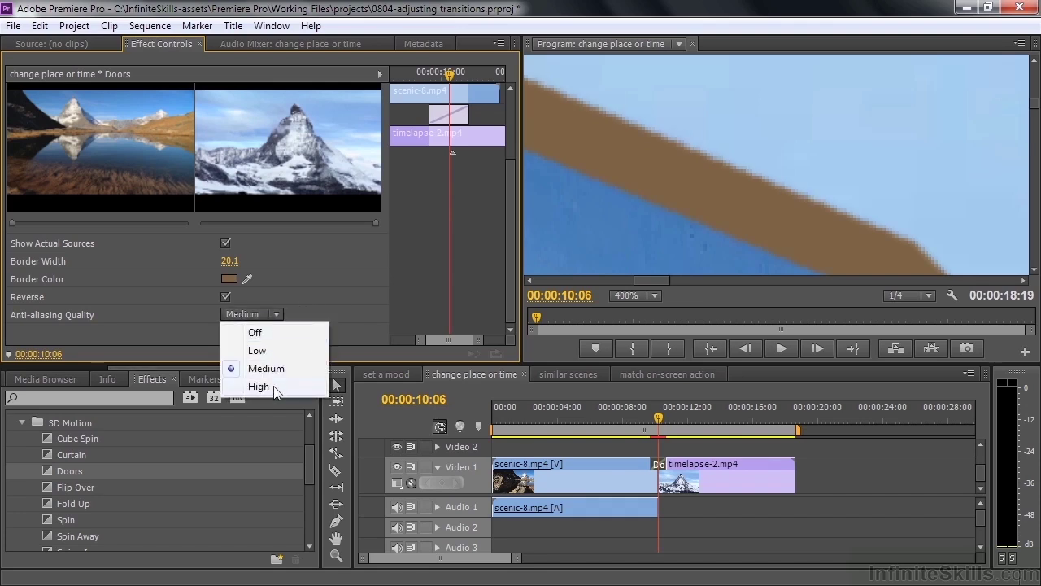
left_click(275, 384)
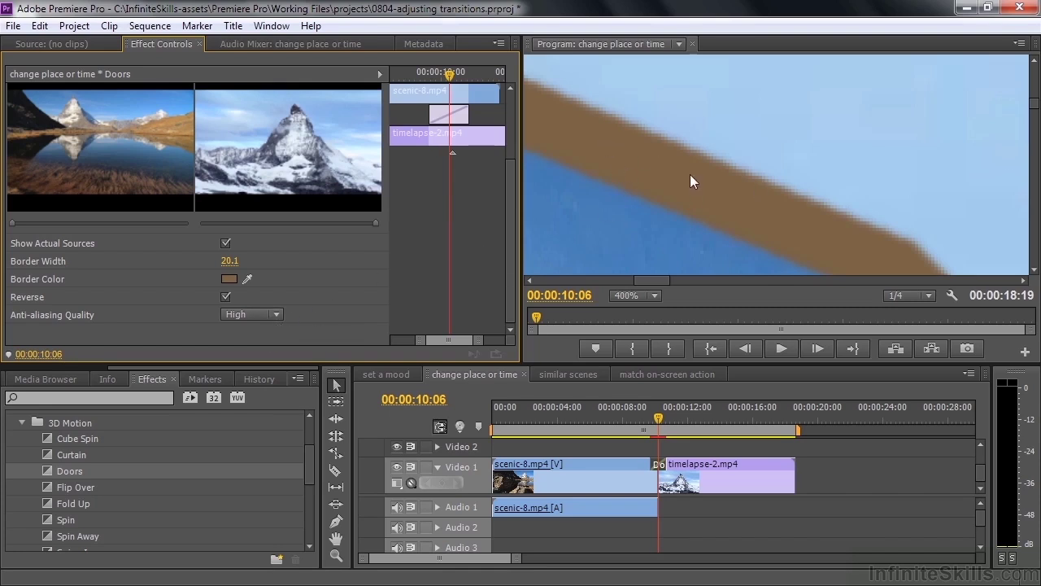
left_click(656, 298)
left_click(655, 310)
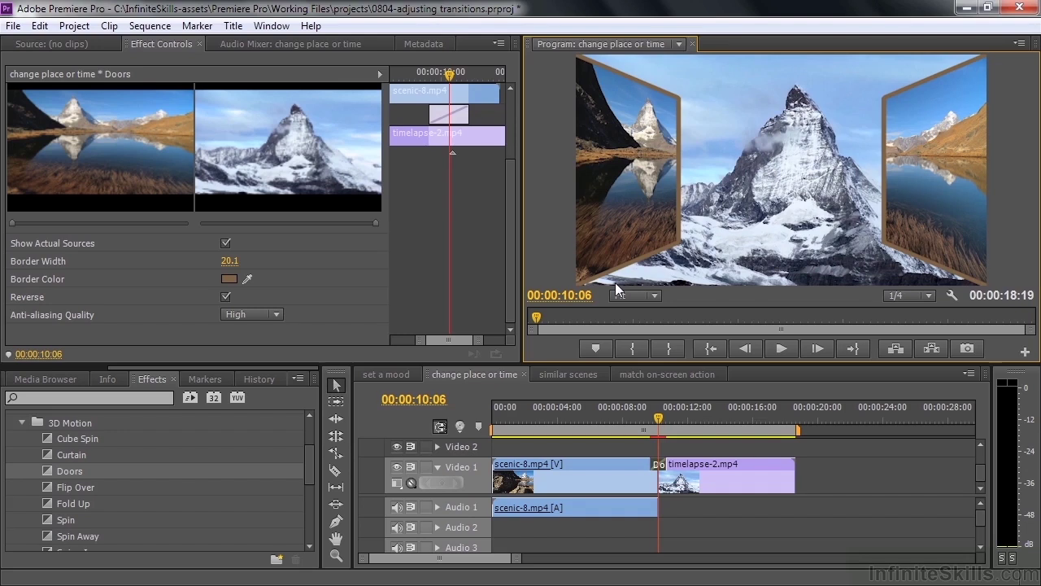
left_click(651, 421)
key("space")
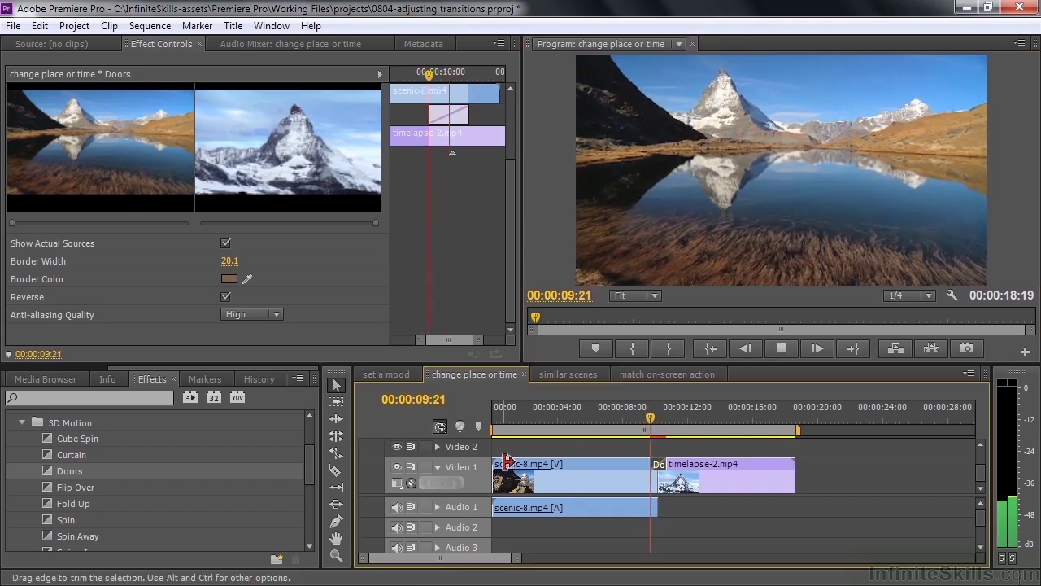
key("space")
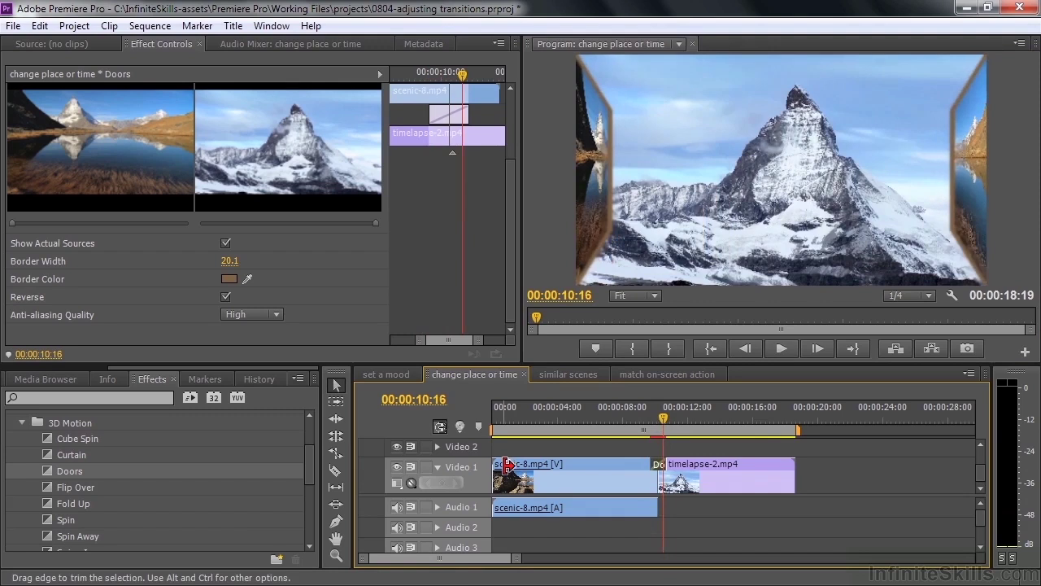
left_click(658, 421)
left_click_drag(657, 421, 646, 421)
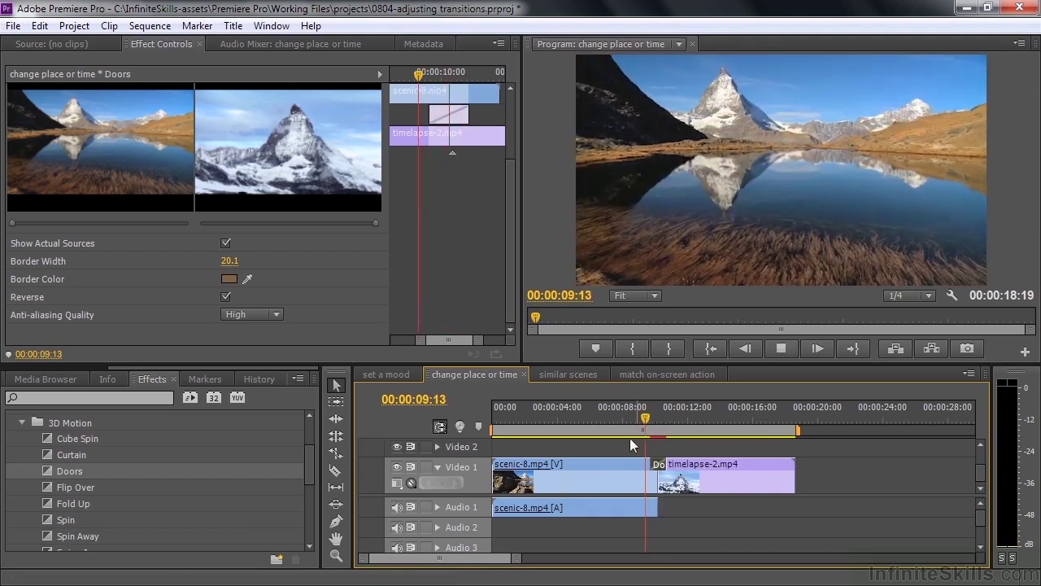
key("space")
key("space")
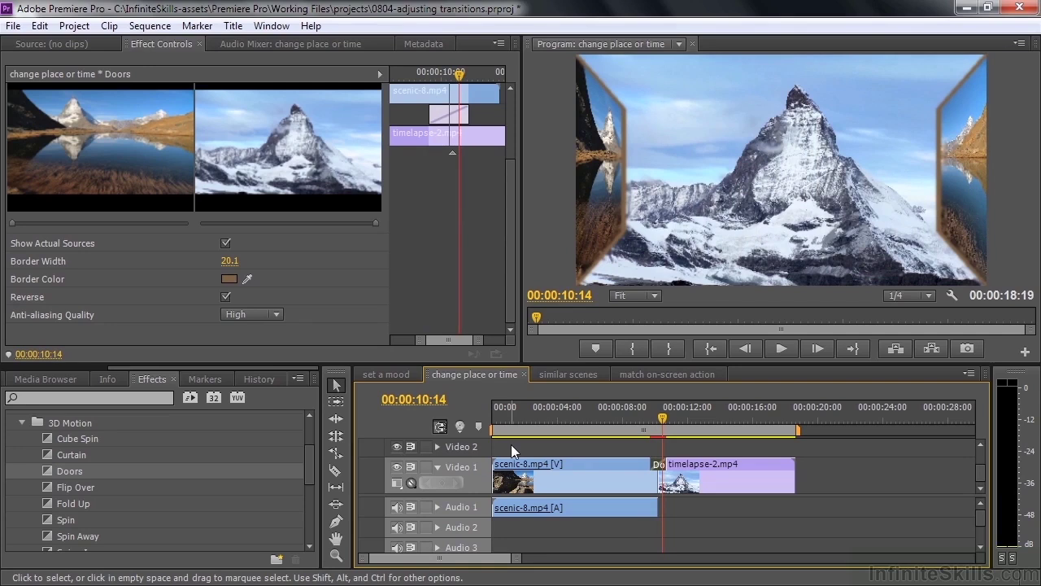
Step: Switch to the similar scenes sequence and scrub its footage from around 07:08
left_click(566, 374)
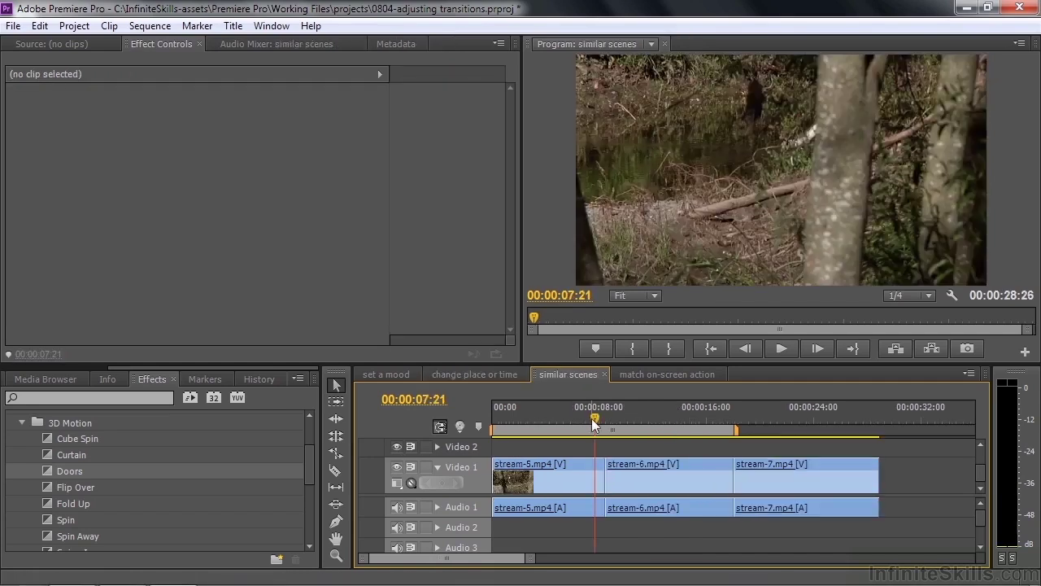
left_click(589, 419)
left_click_drag(589, 419, 562, 473)
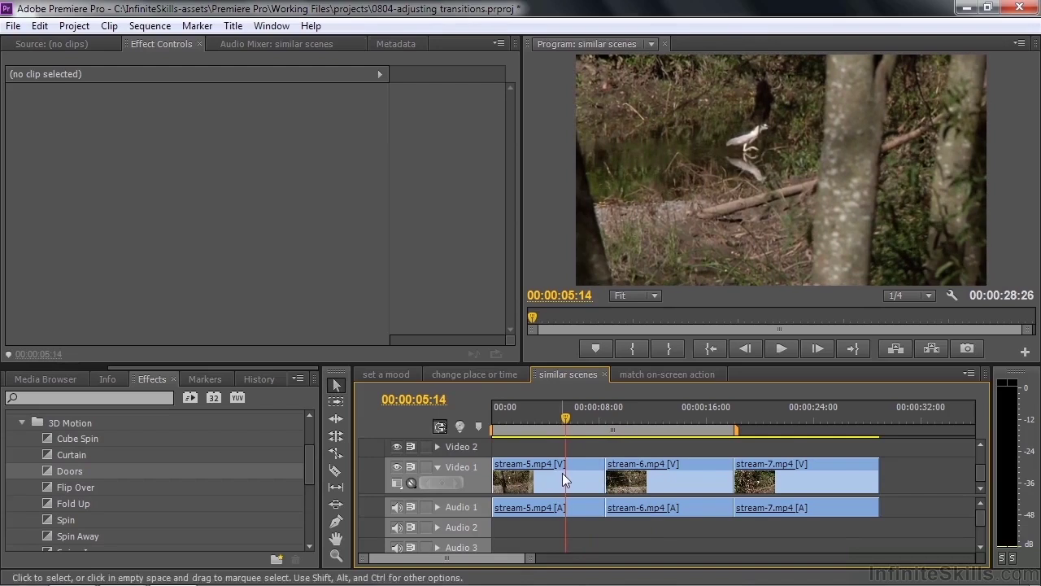
Step: Apply Iris Star from the Iris group to the stream-5/stream-6 cut and select it
left_click_drag(310, 468, 311, 510)
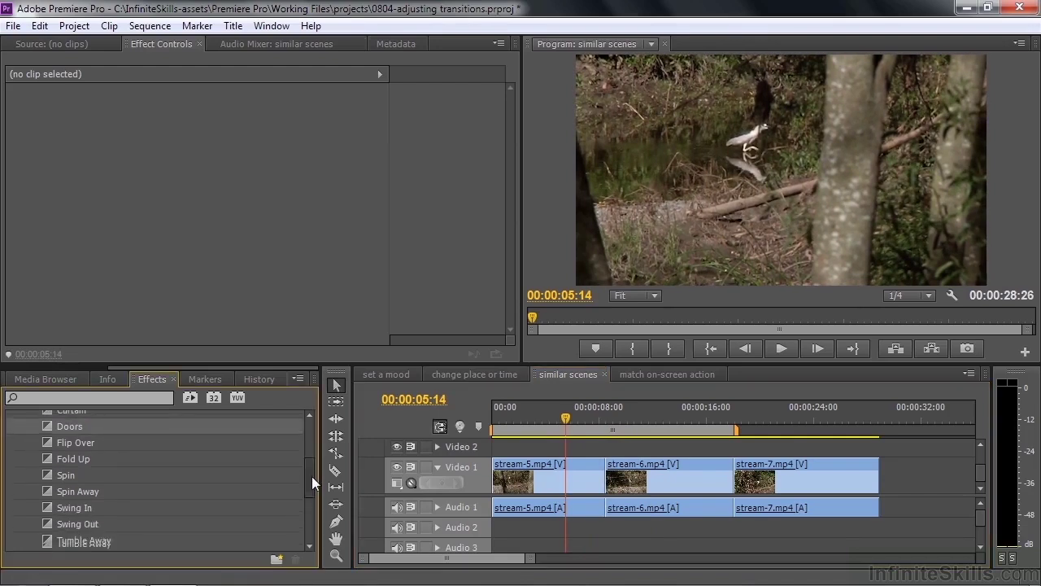
left_click(22, 456)
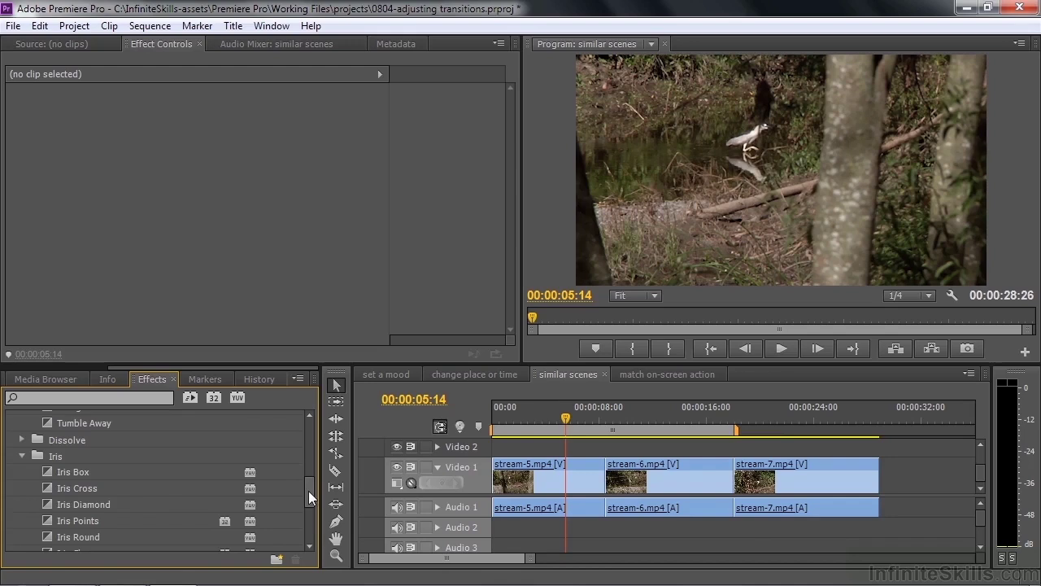
left_click_drag(308, 490, 308, 506)
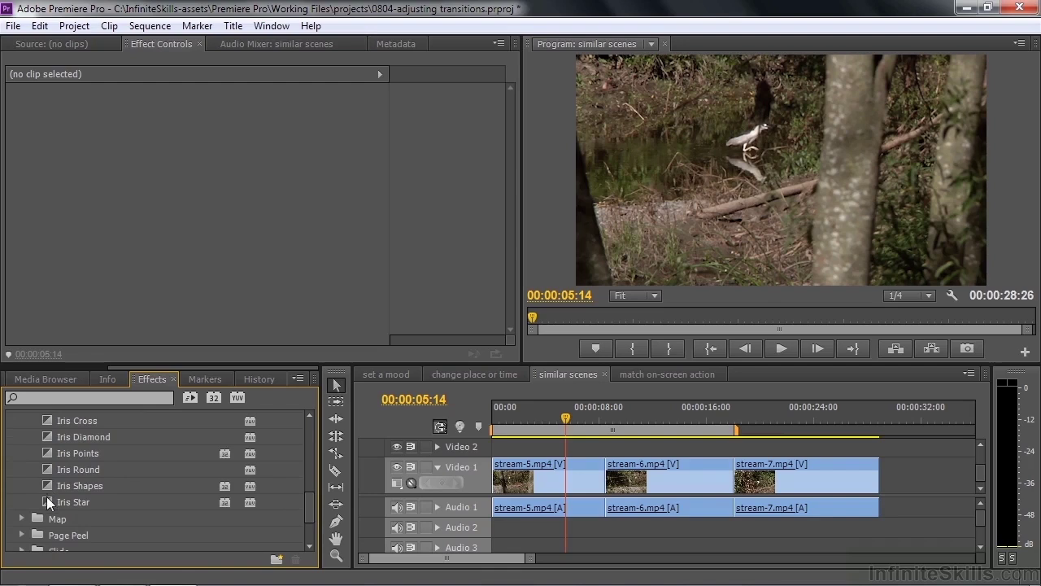
left_click_drag(47, 503, 603, 472)
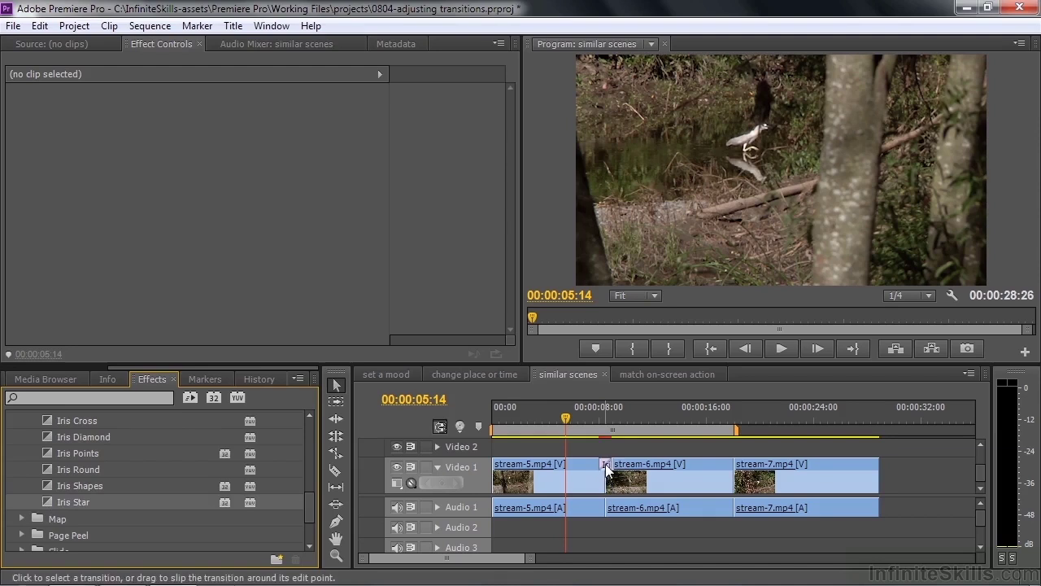
left_click(607, 467)
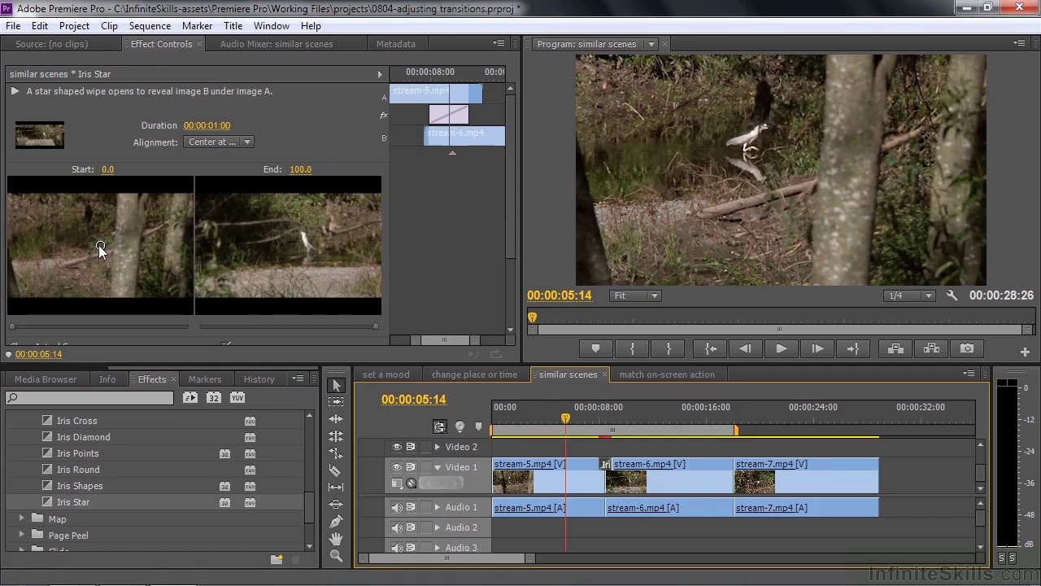
Step: Move the playhead into the Iris Star transition and set Border Width to 19.2
left_click_drag(567, 416, 601, 424)
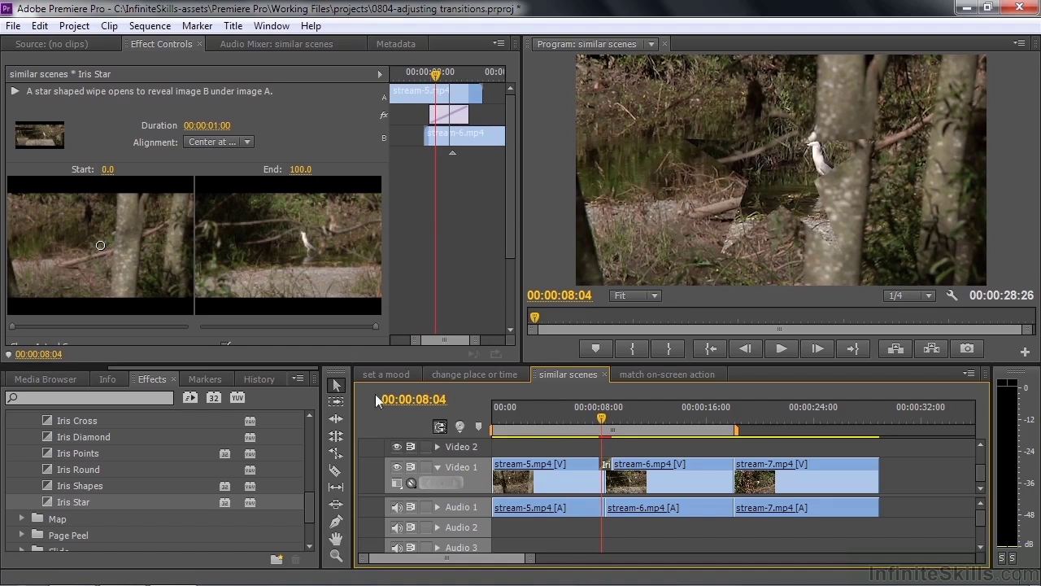
left_click_drag(511, 231, 511, 309)
left_click_drag(228, 262, 241, 261)
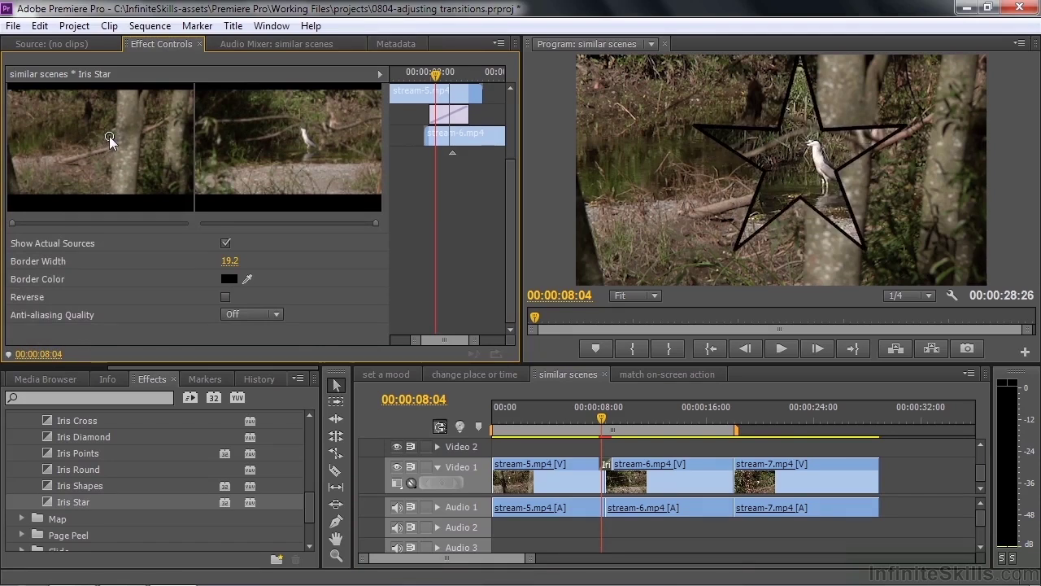
Step: Reposition the star's centre further right, scrubbing to check, then play the transition
left_click_drag(114, 132, 118, 144)
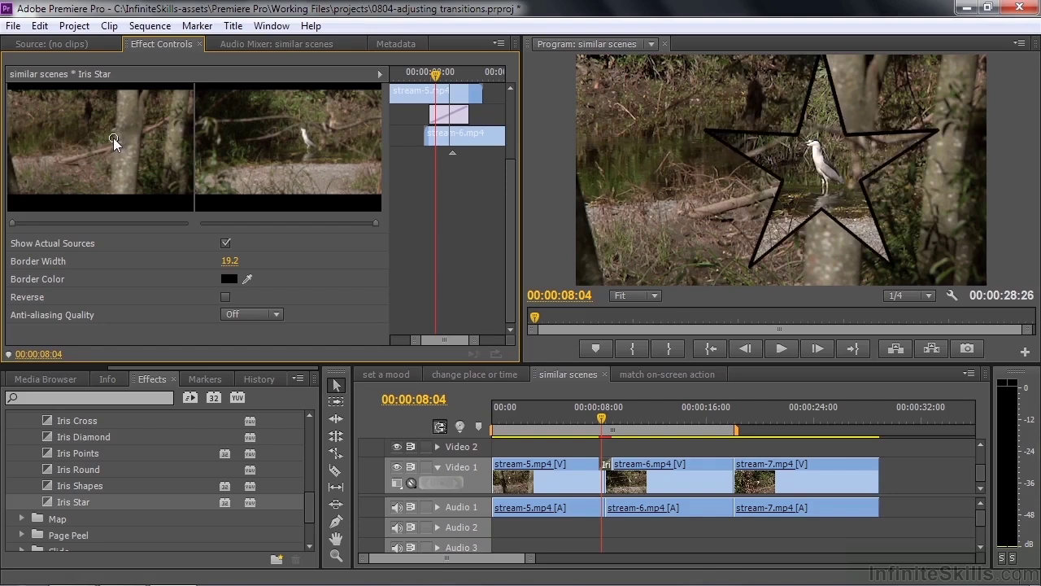
left_click(600, 421)
left_click_drag(600, 422, 598, 422)
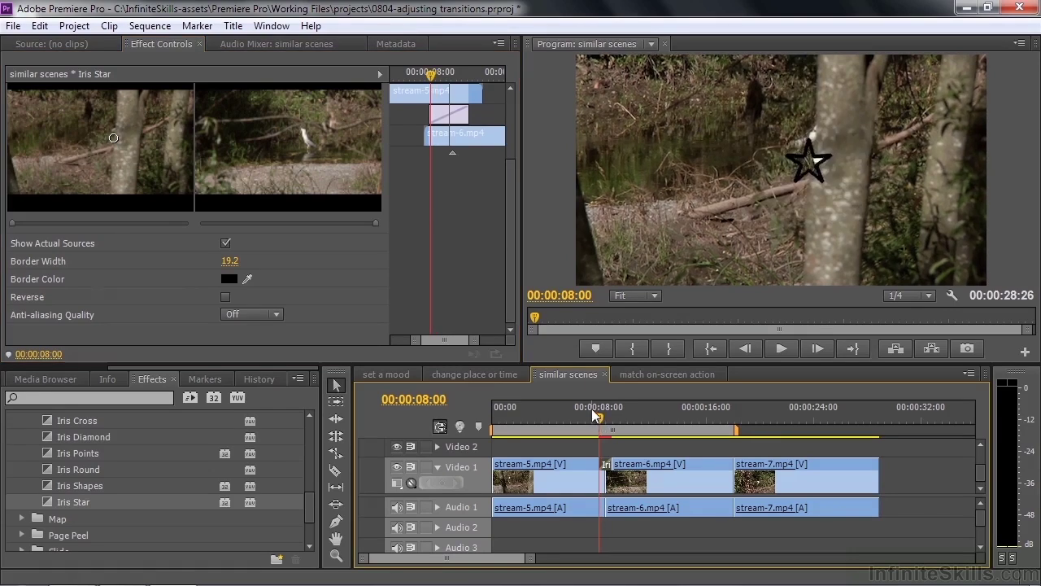
left_click_drag(594, 413, 595, 413)
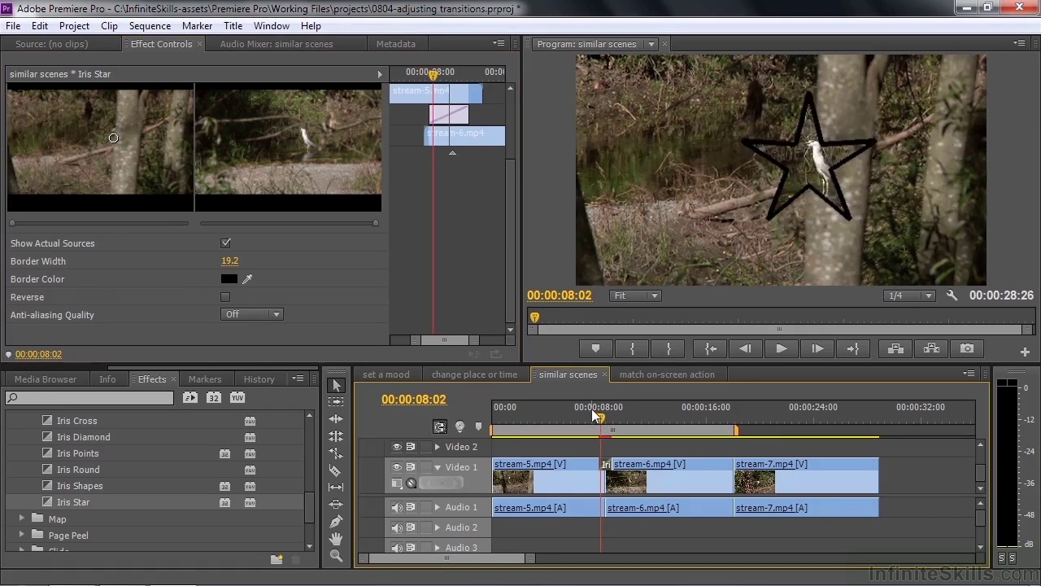
left_click_drag(112, 141, 111, 137)
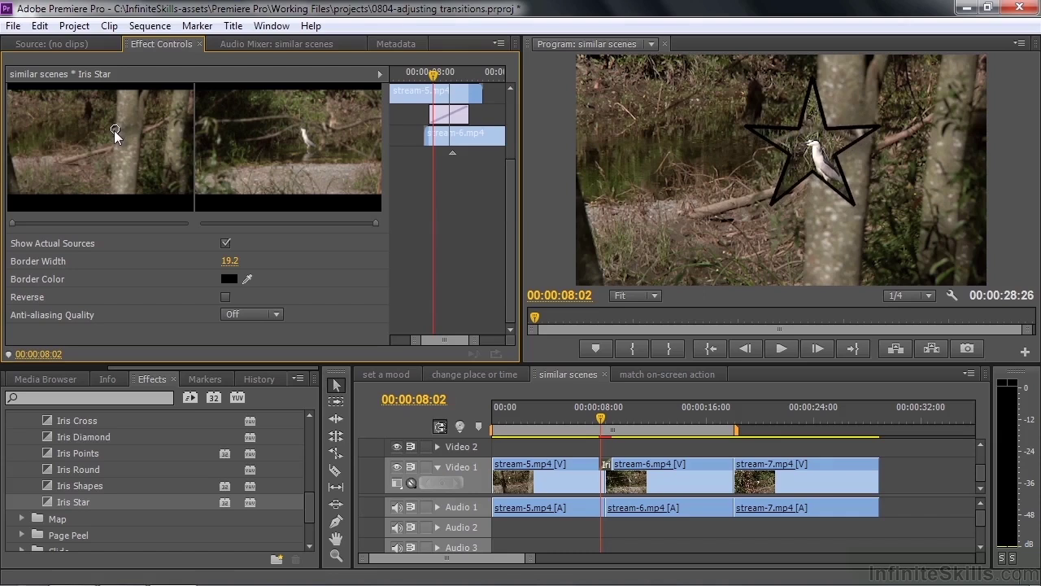
left_click(592, 427)
key("space")
key("space")
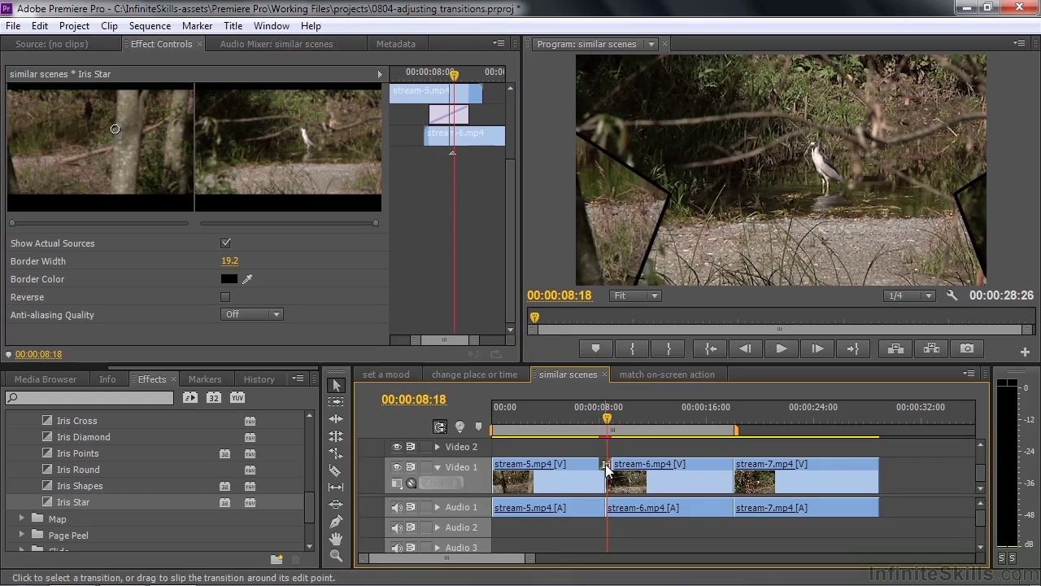
Step: Drag the Iris Star's edges to make it last 00:00:01:15 off-centre, then play it
key("equal")
key("equal")
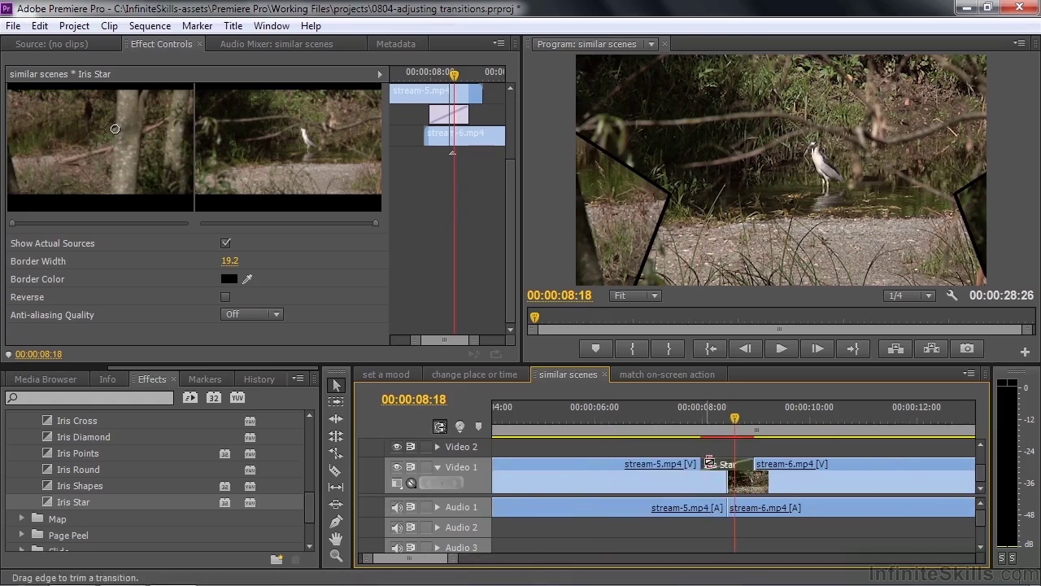
left_click_drag(704, 463, 674, 470)
left_click_drag(750, 462, 806, 464)
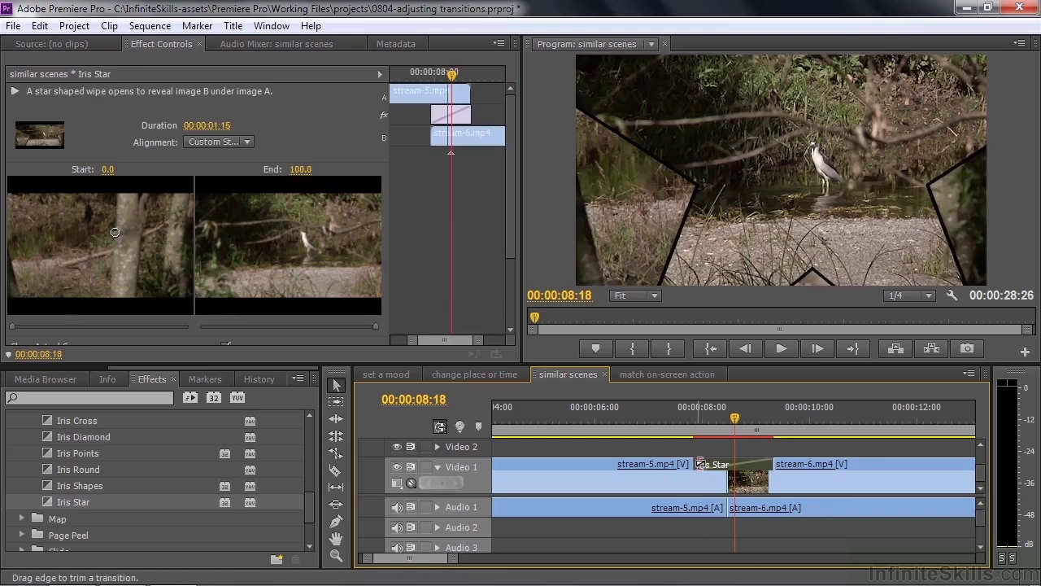
left_click_drag(688, 463, 670, 463)
left_click_drag(787, 460, 784, 459)
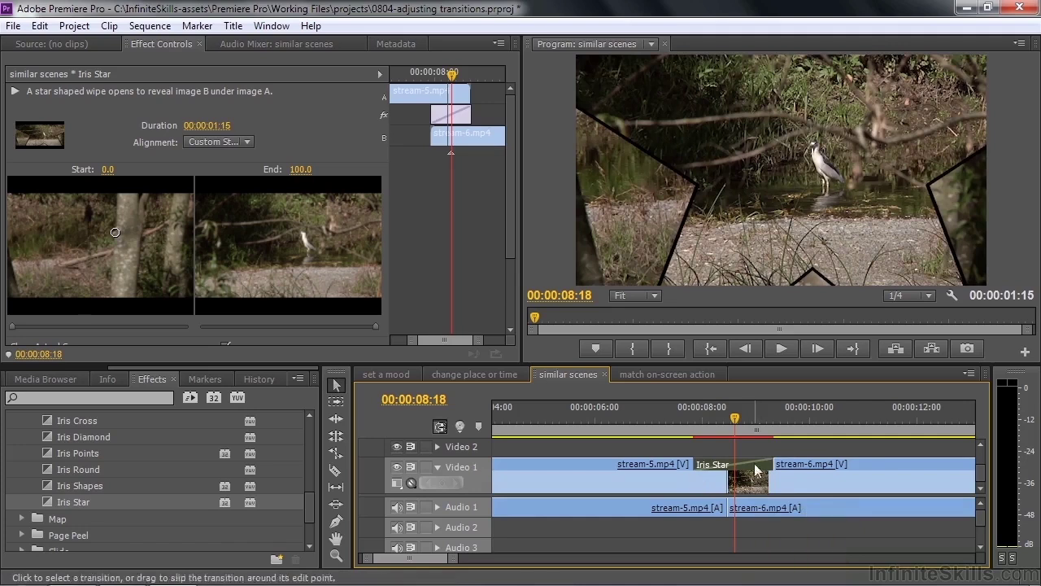
left_click_drag(736, 427, 681, 438)
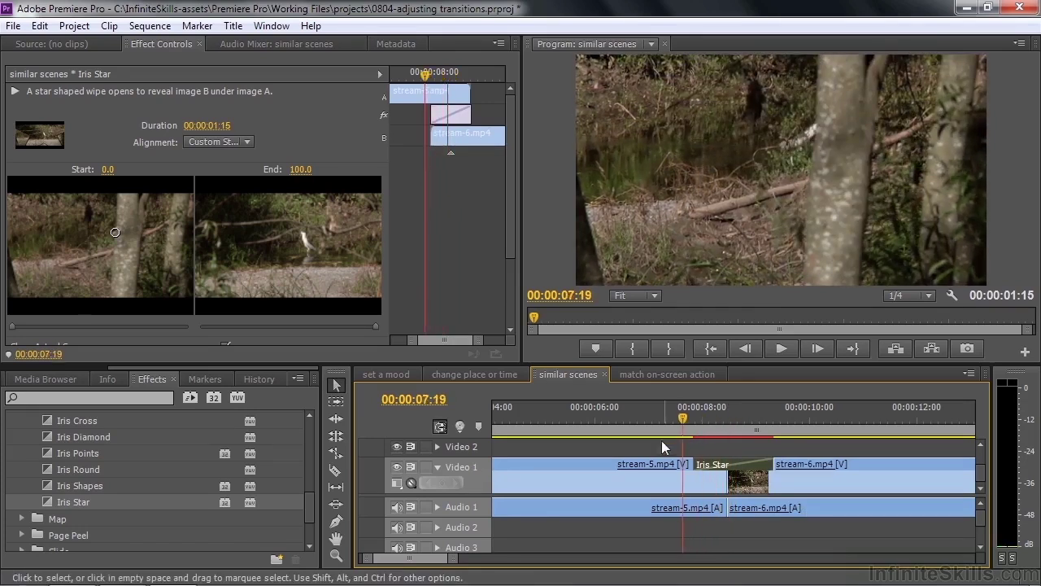
key("space")
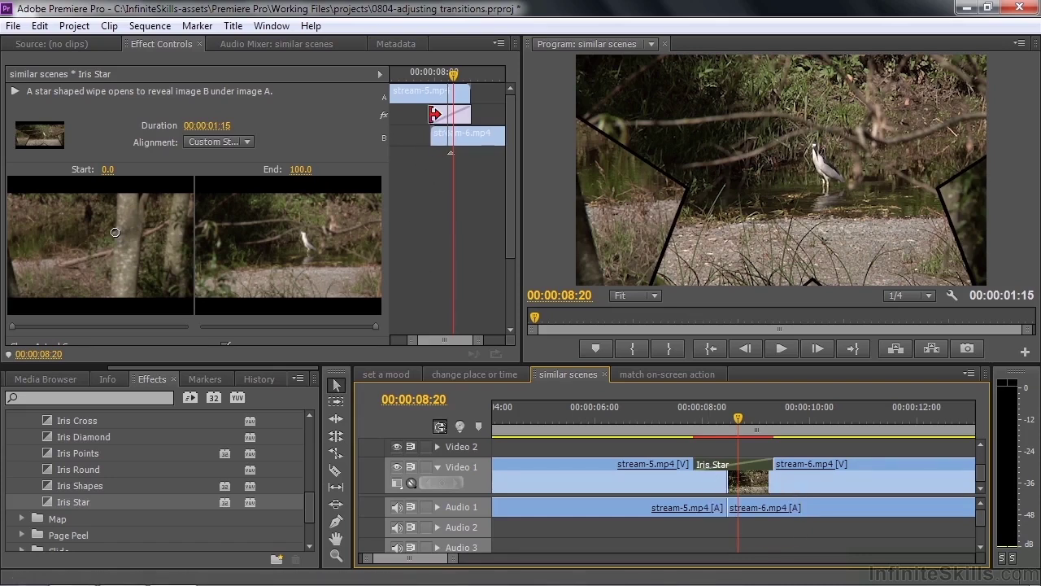
left_click_drag(431, 117, 399, 122)
left_click_drag(464, 114, 549, 175)
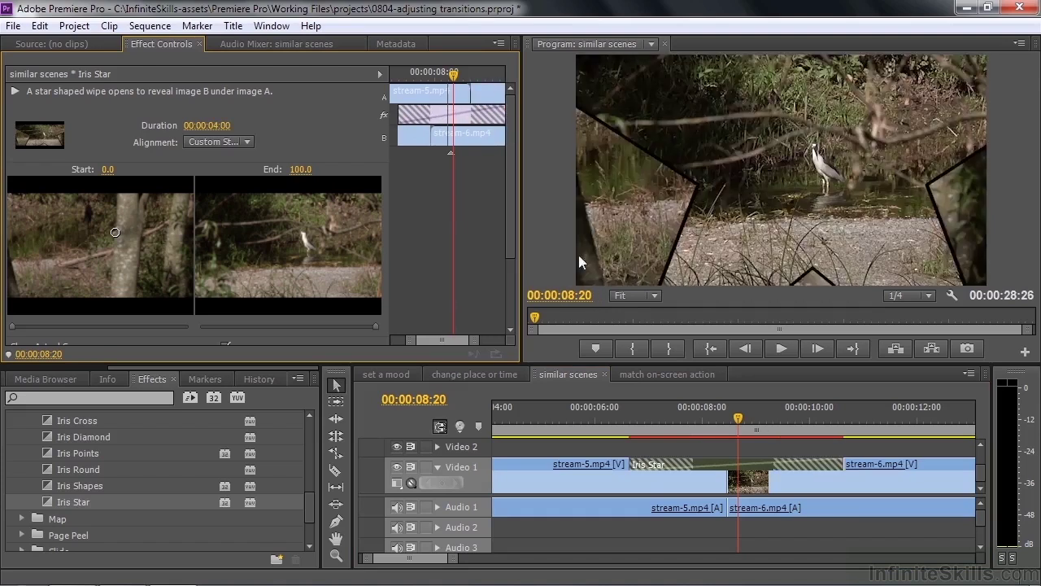
left_click_drag(714, 423, 597, 423)
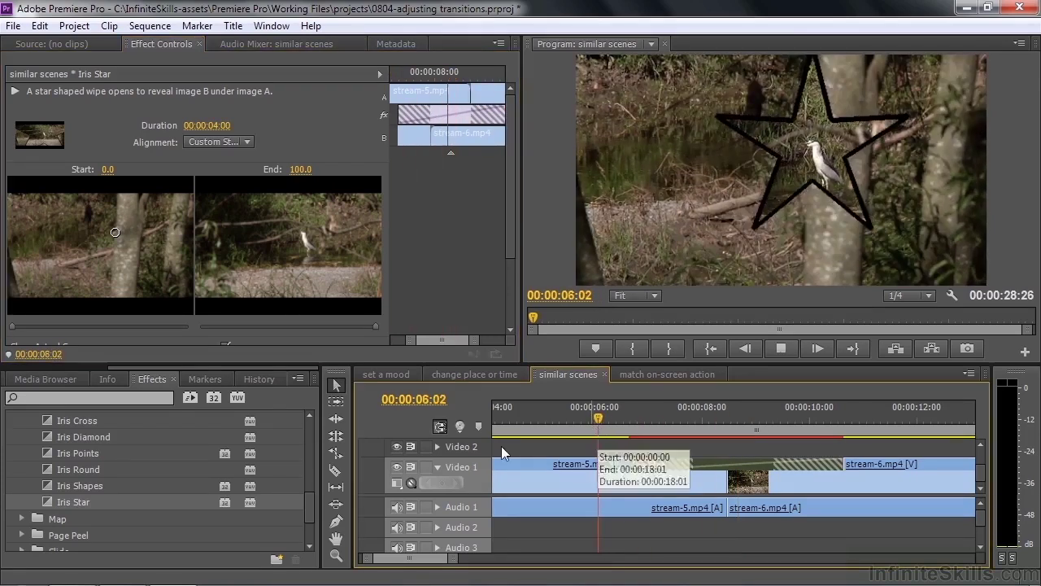
key("space")
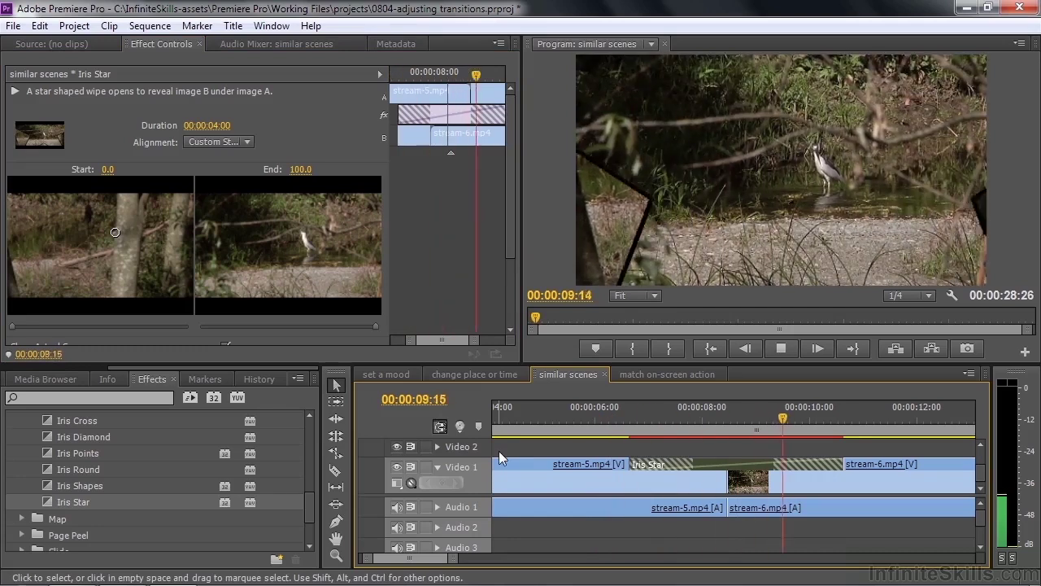
key("space")
left_click_drag(836, 423, 603, 435)
key("space")
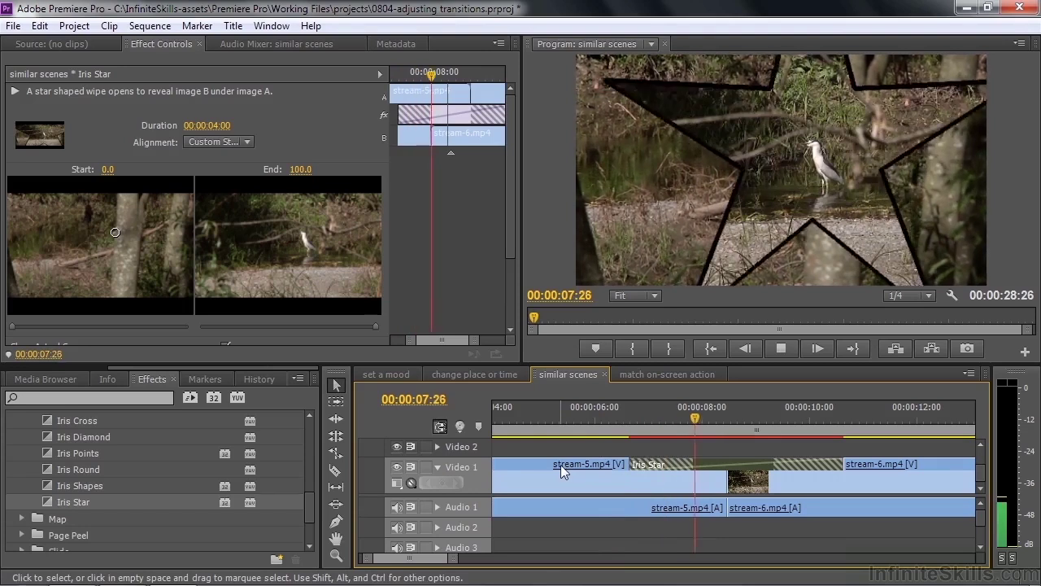
key("space")
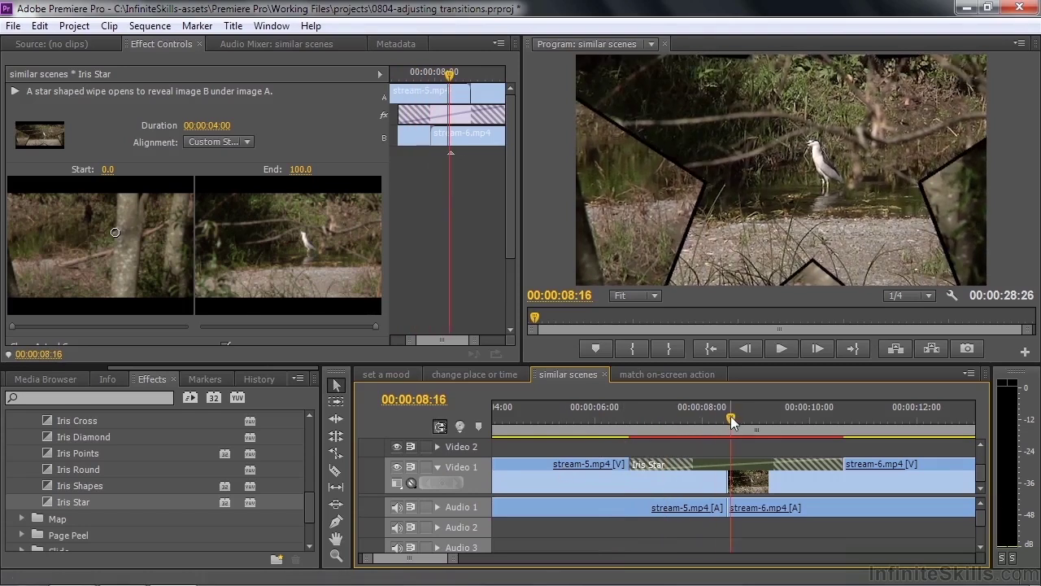
left_click_drag(733, 418, 706, 417)
key("space")
key("space")
left_click_drag(777, 418, 649, 435)
key("space")
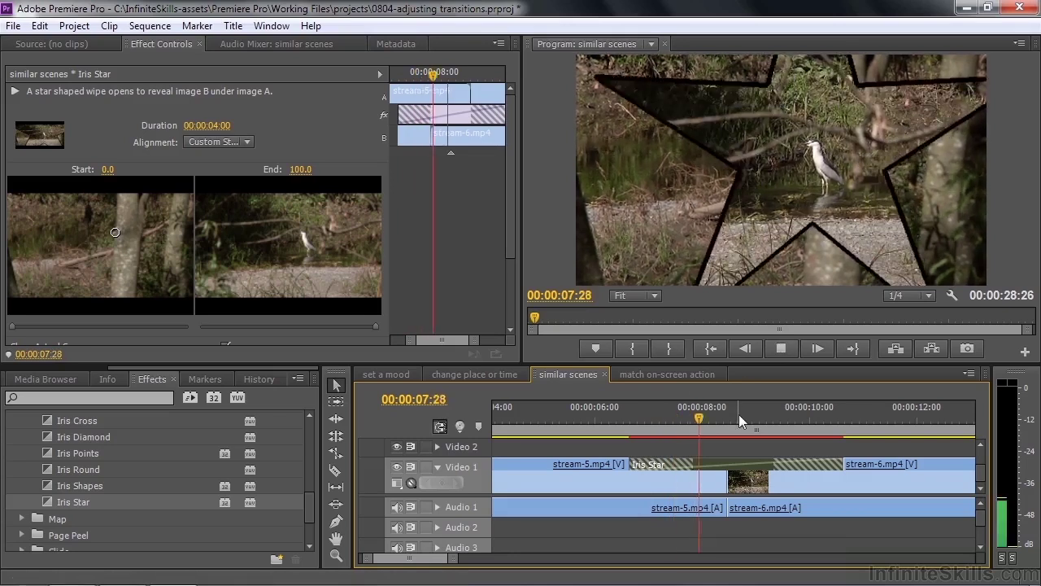
key("space")
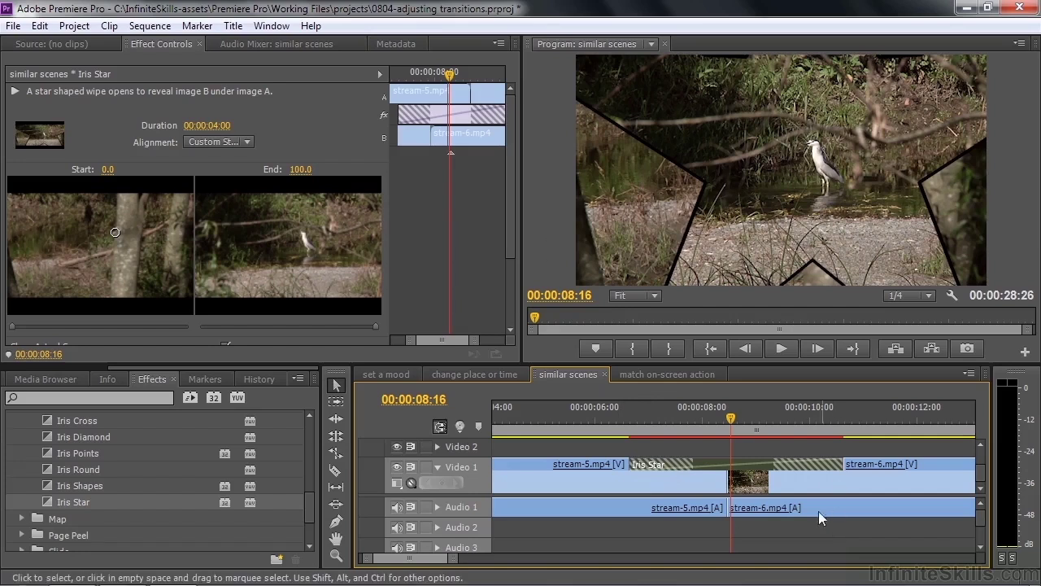
mouse_move(706, 425)
left_mouse_down()
mouse_move(634, 428)
mouse_move(703, 426)
left_mouse_up()
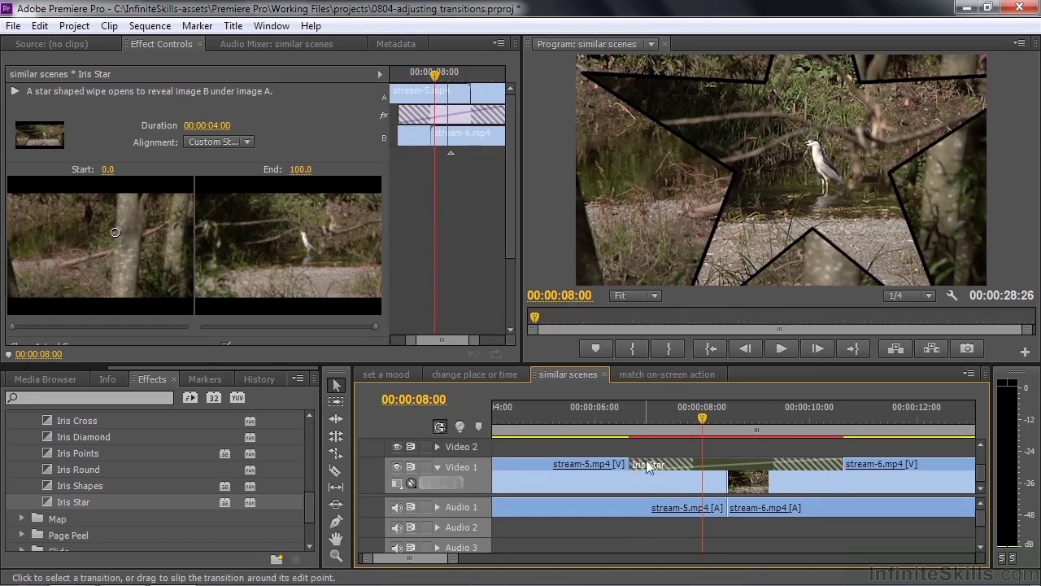
Step: Scrub the Iris Star wipe from 08:08 through 09:06, then rewind to 06:21
left_click(718, 420)
left_click_drag(719, 420, 731, 418)
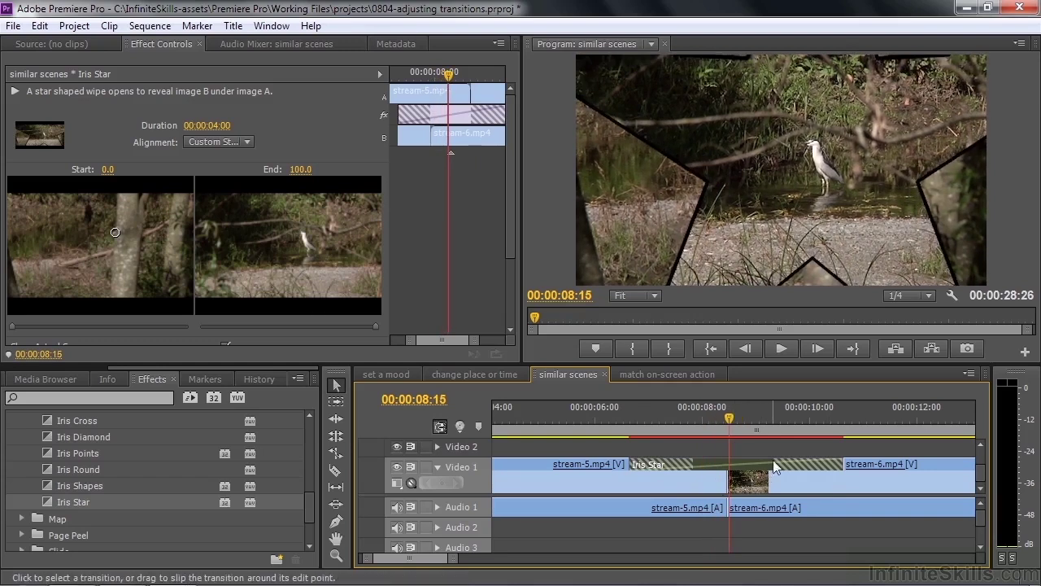
left_click_drag(741, 419, 783, 427)
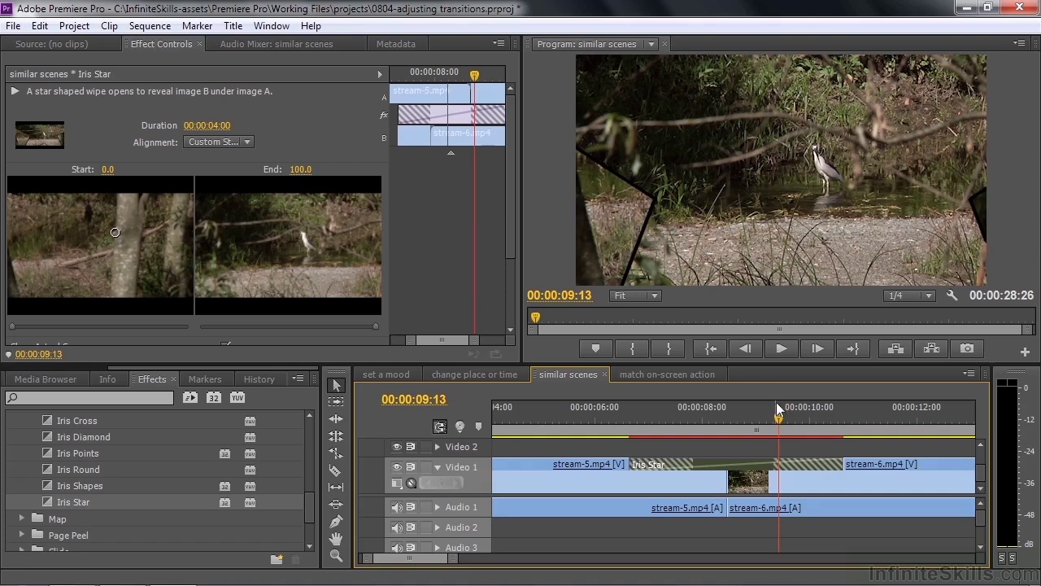
left_click_drag(780, 413, 622, 416)
Step: Play the star wipe through with pauses at 07:07 and 08:04, then delete the transition
key("space")
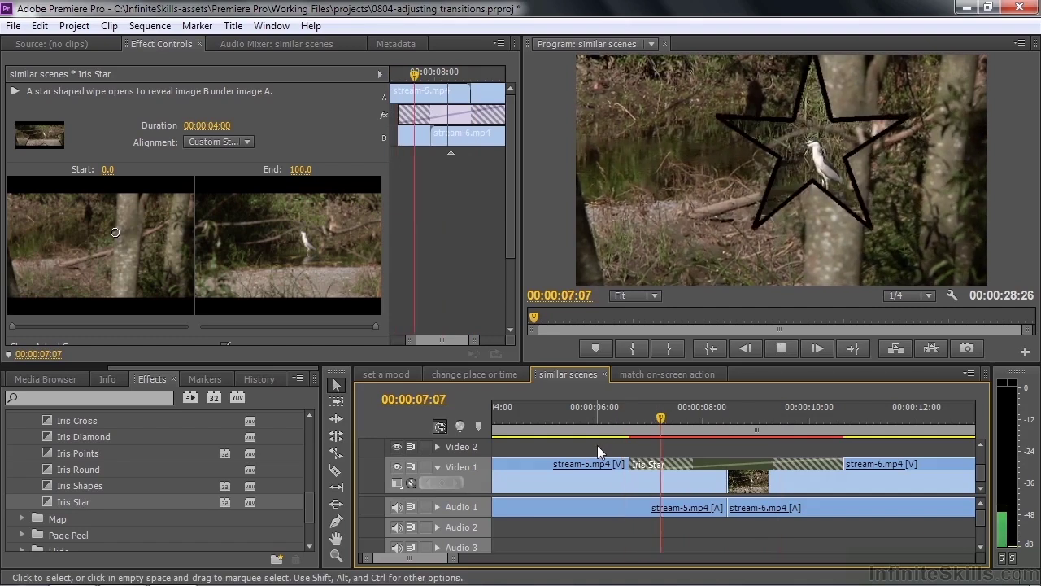
key("space")
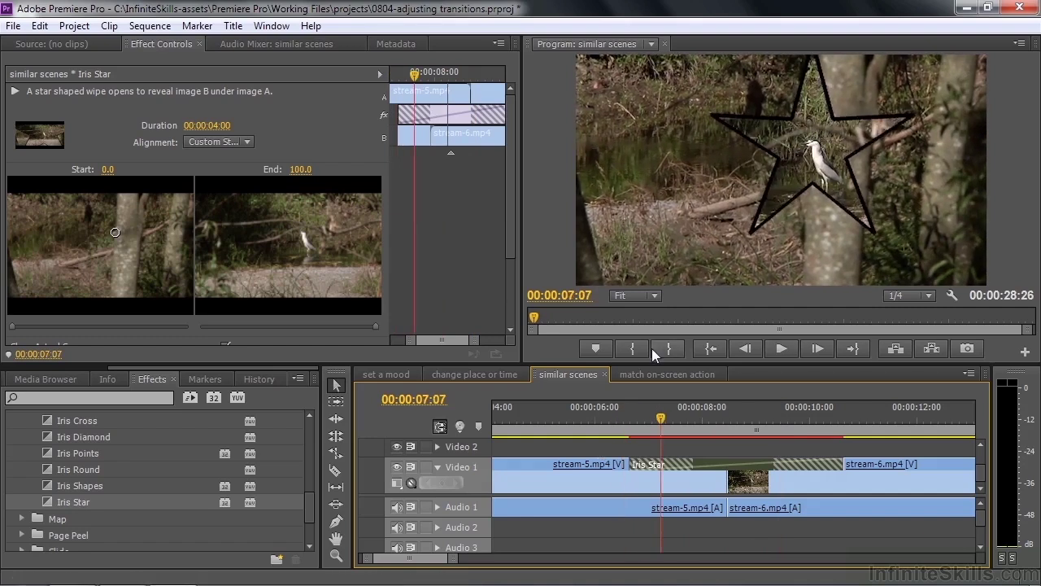
key("space")
key("space")
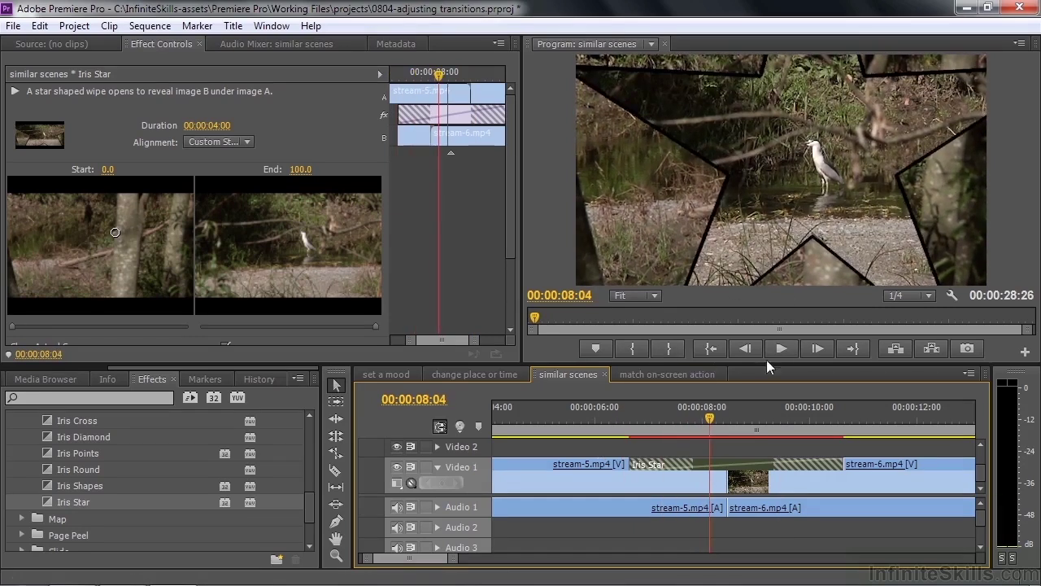
key("space")
key("space")
key("space")
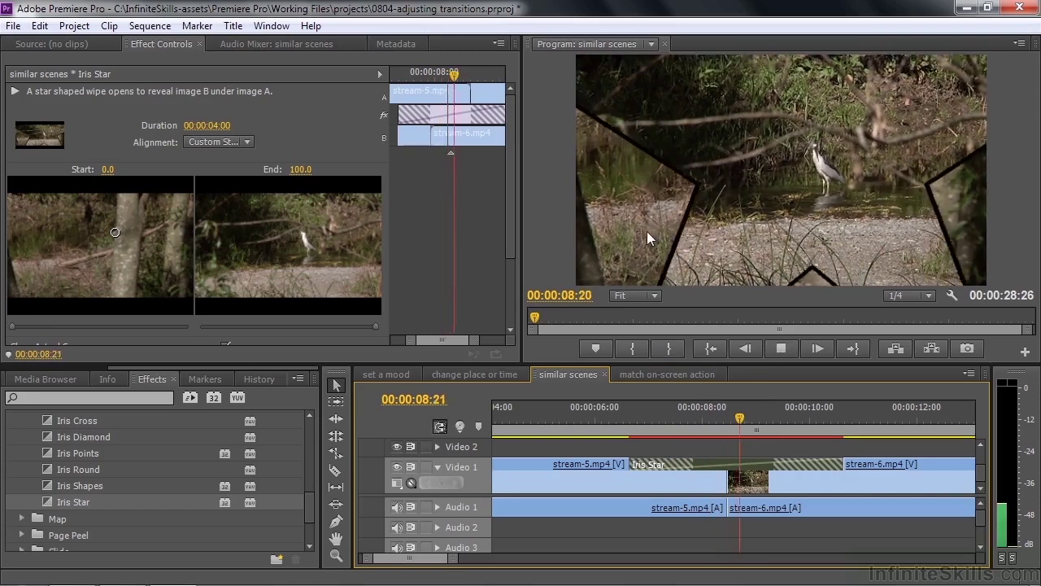
key("space")
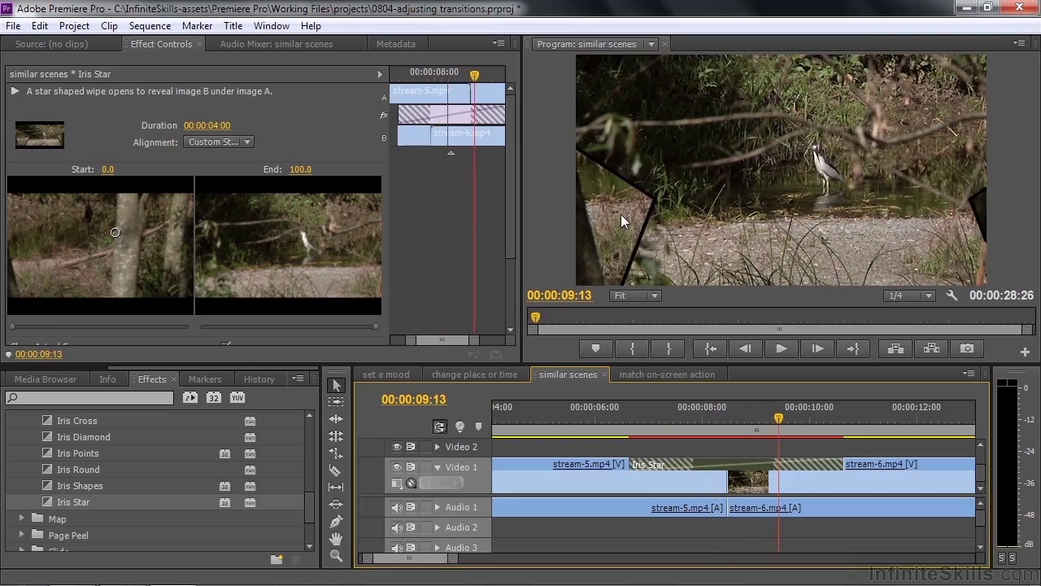
key("space")
key("space")
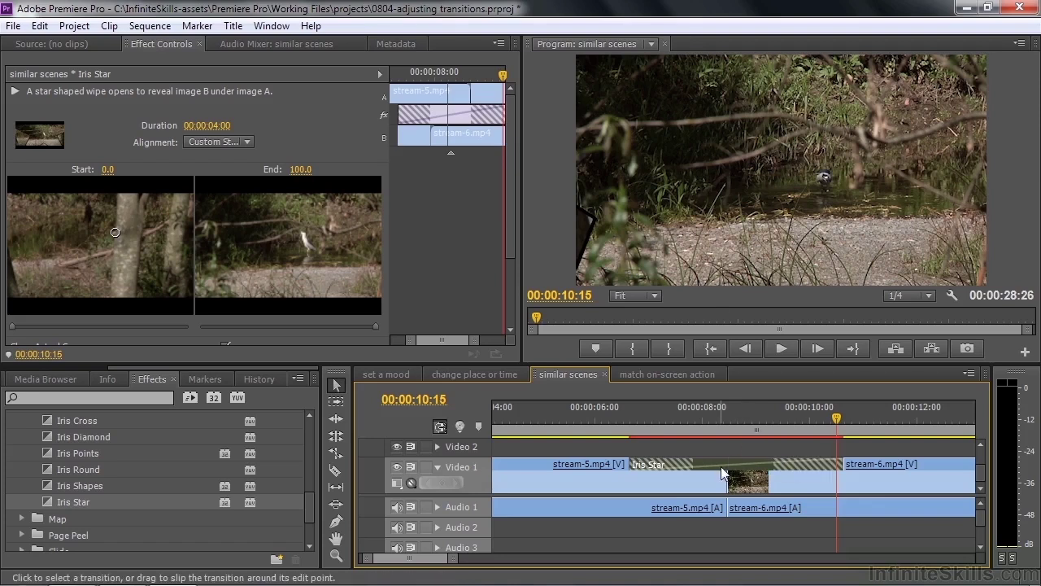
key("Delete")
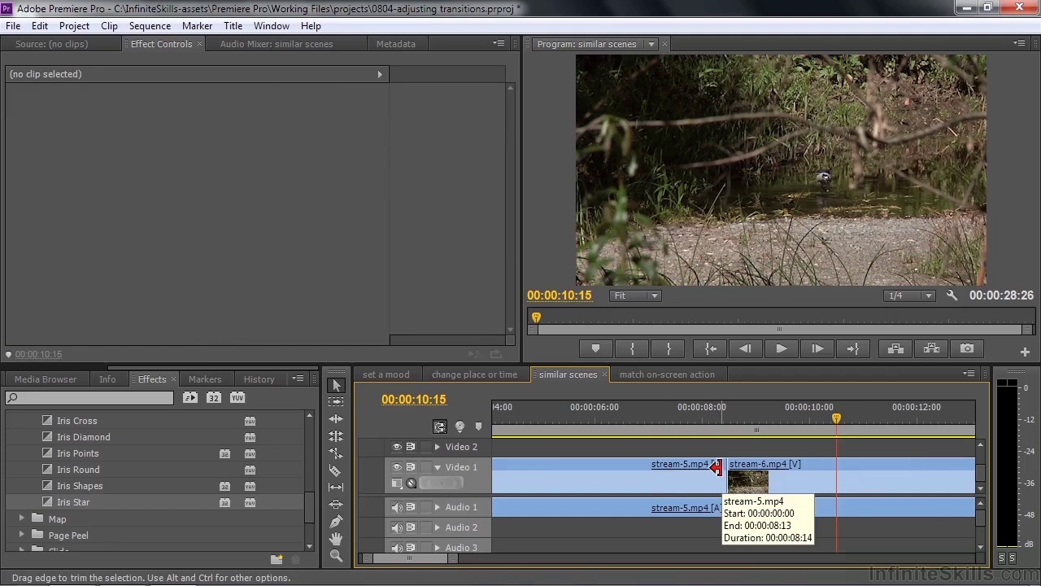
Step: Ripple-extend stream-5's end by 26 frames and stream-6's start, then apply Iris Diamond there
key("ctrl")
left_click_drag(723, 472, 878, 487)
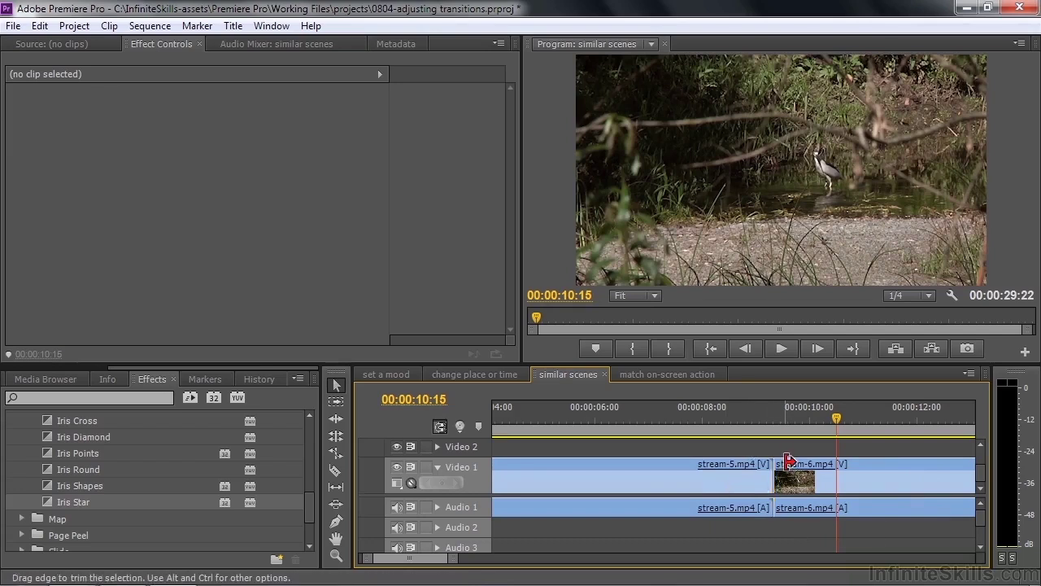
key("ctrl")
left_click_drag(787, 462, 601, 473)
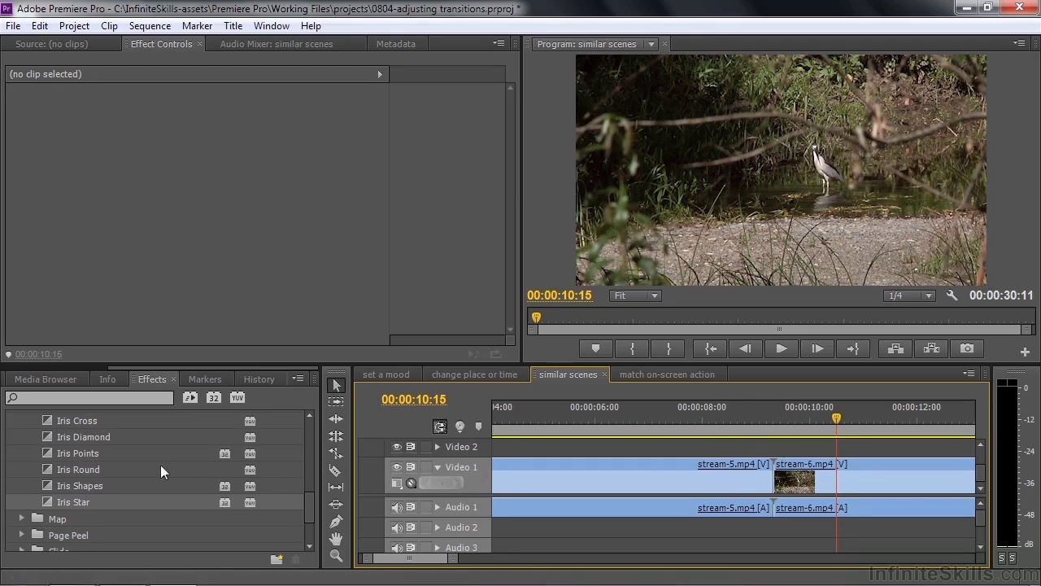
left_click_drag(47, 437, 778, 477)
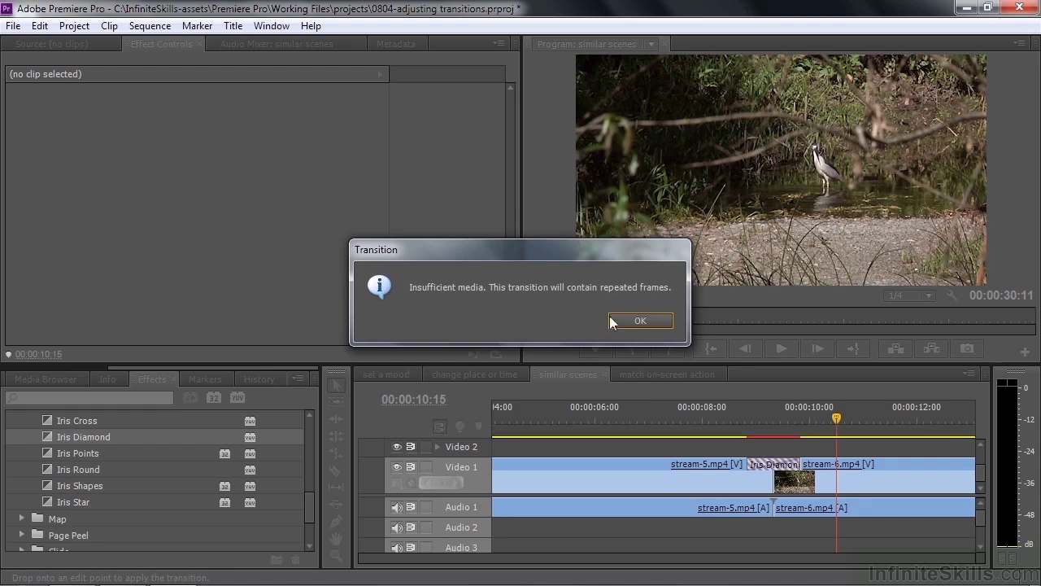
Step: Dismiss the media warning, then select and preview the one-second Iris Diamond transition from 07:16
left_click(639, 322)
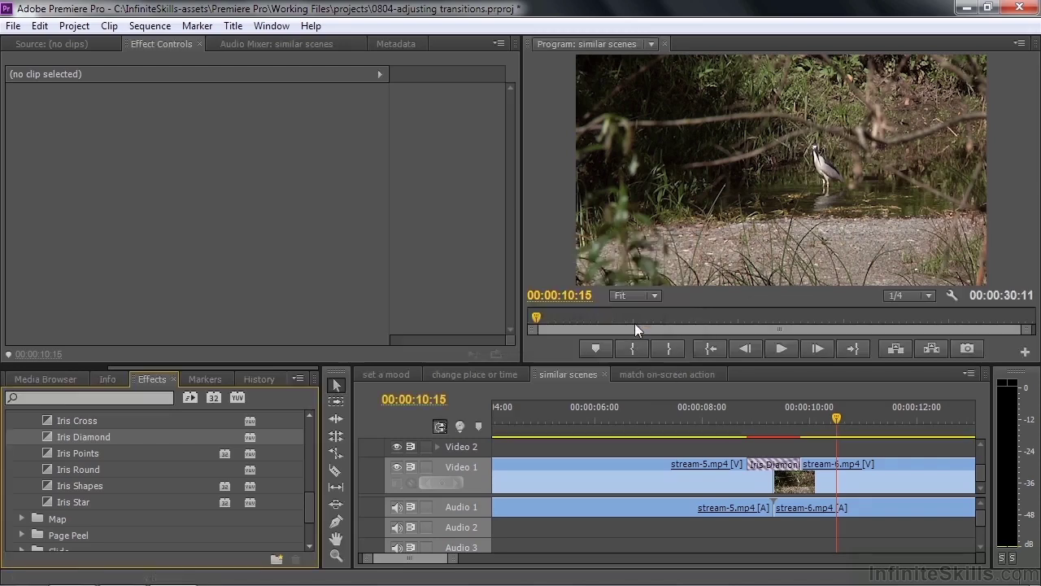
left_click(771, 466)
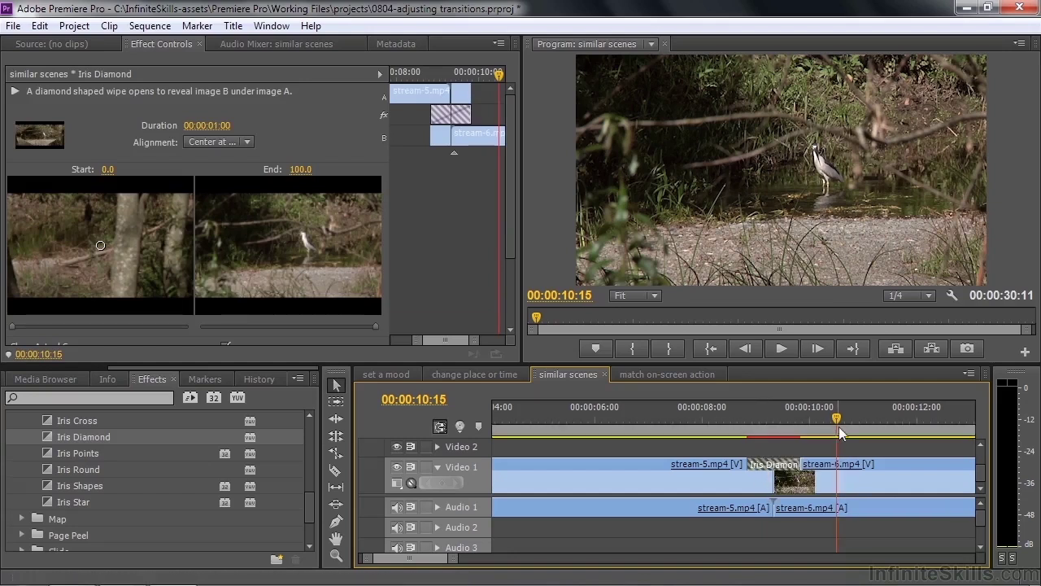
left_click(679, 428)
key("space")
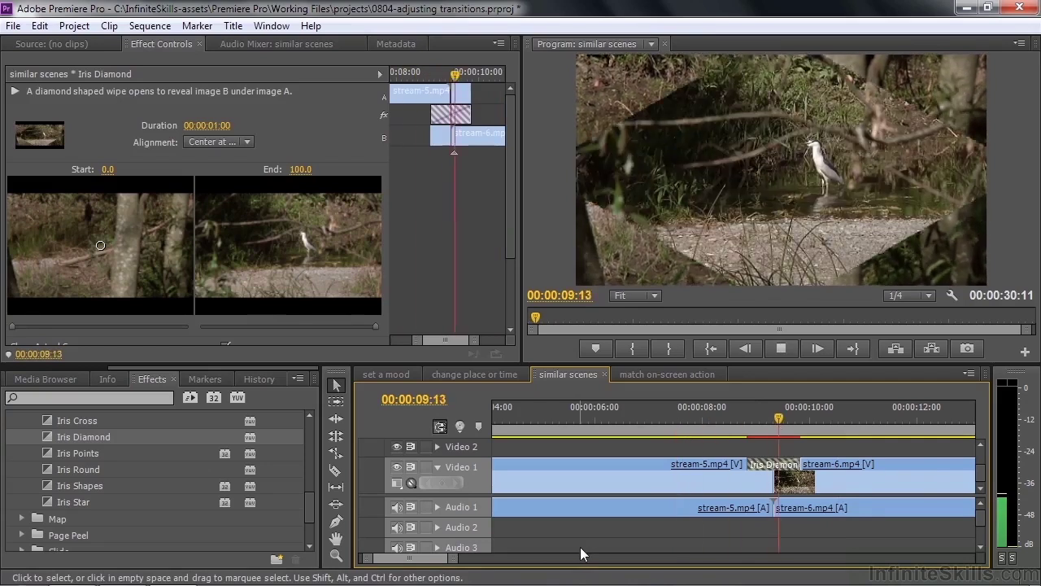
key("space")
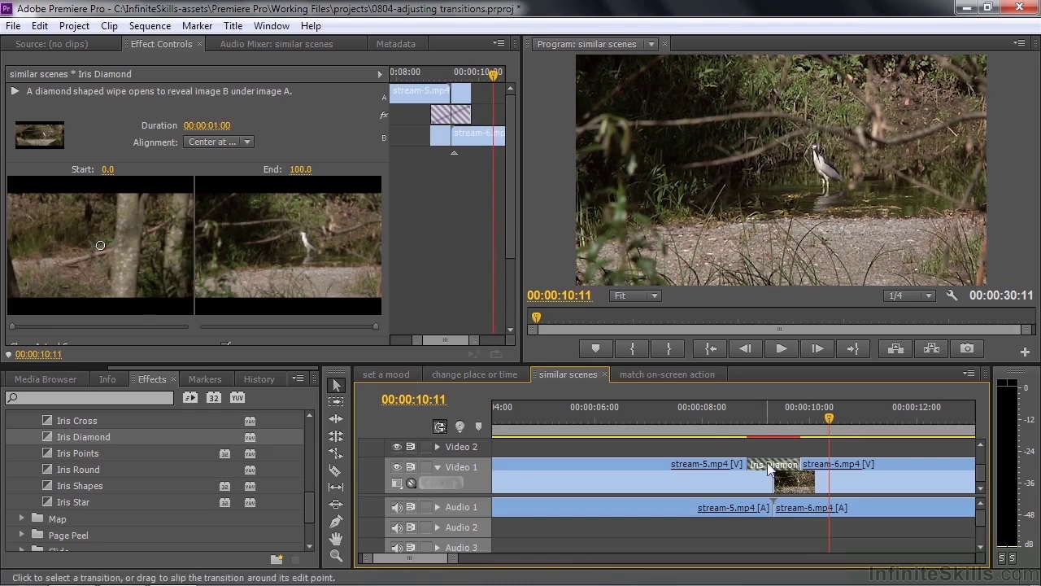
Step: Delete Iris Diamond and ripple-trim stream-5's end, shrinking the sequence to 00:00:29:03
key("Delete")
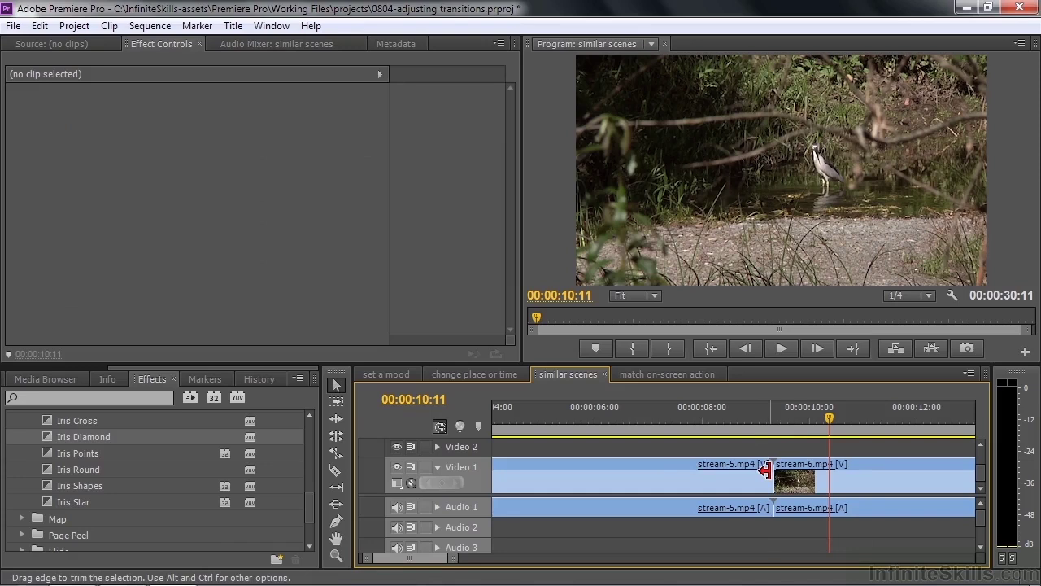
left_click_drag(758, 470, 692, 470)
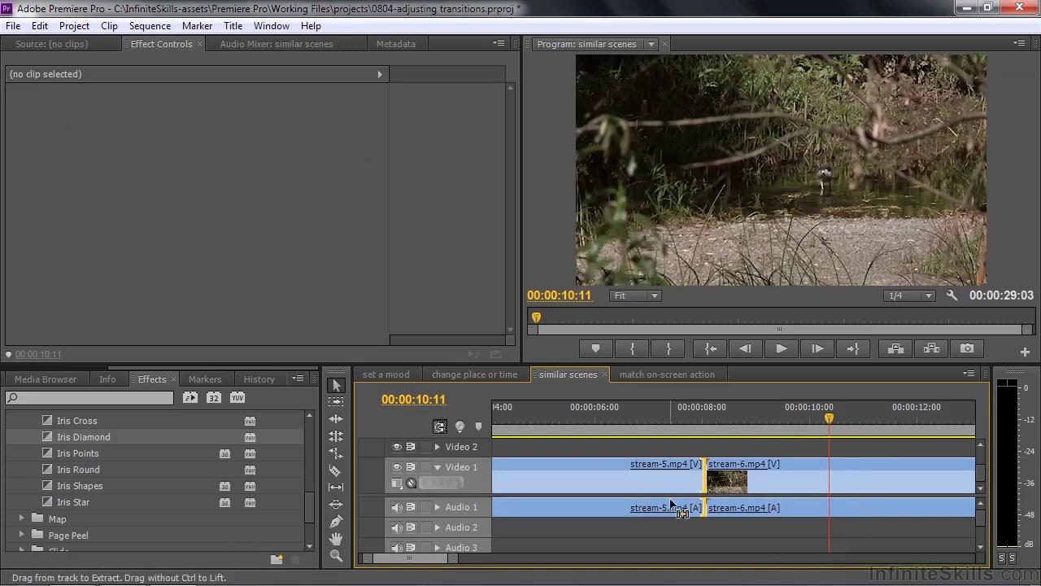
left_click_drag(311, 505, 305, 544)
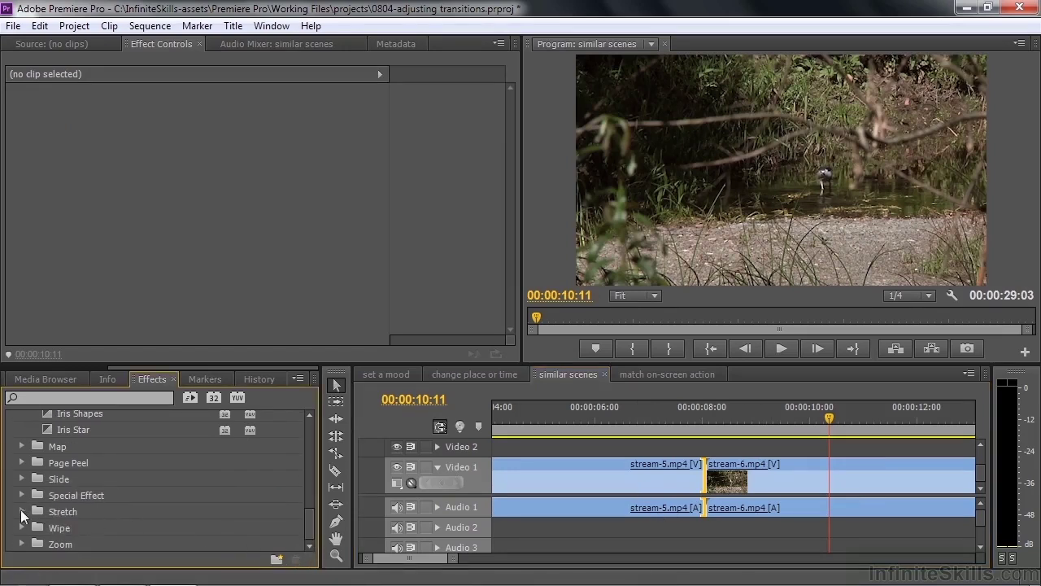
Step: Place a Stretch Over transition on the stream-5/stream-6 cut and preview it from 07:24
left_click(27, 513)
left_click_drag(311, 504, 301, 525)
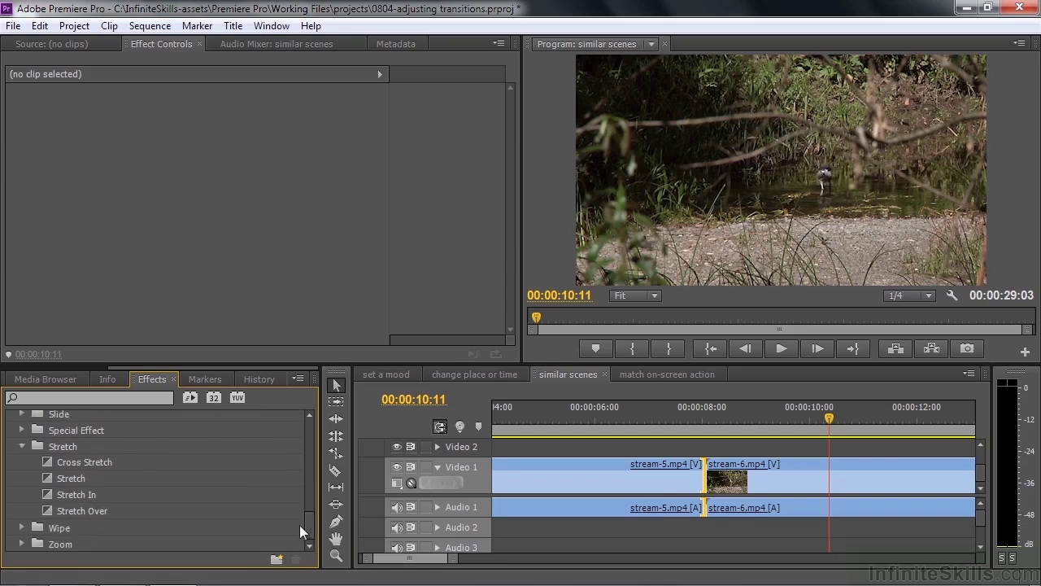
left_click_drag(49, 509, 718, 468)
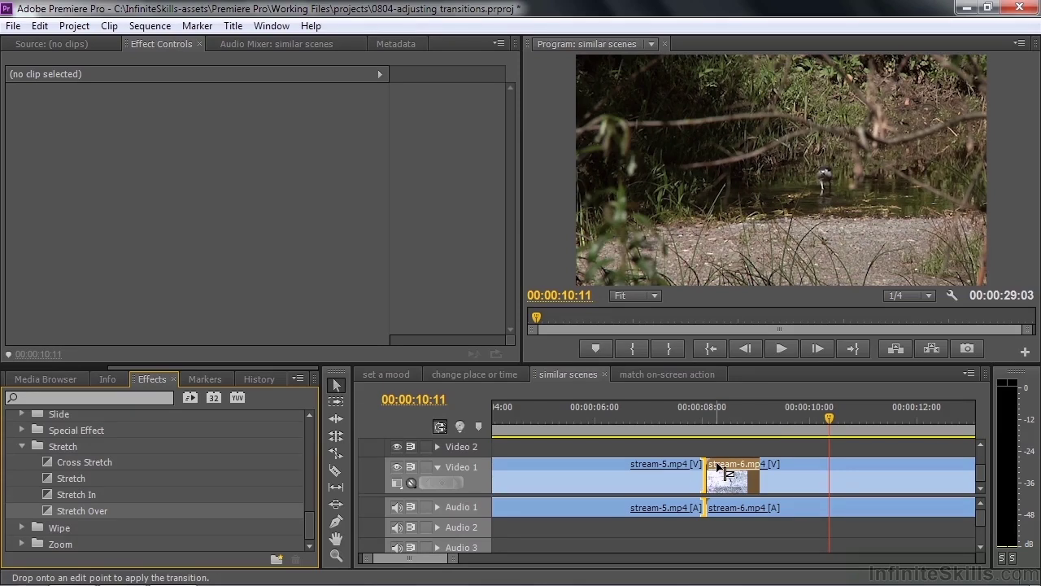
left_click_drag(718, 467, 718, 468)
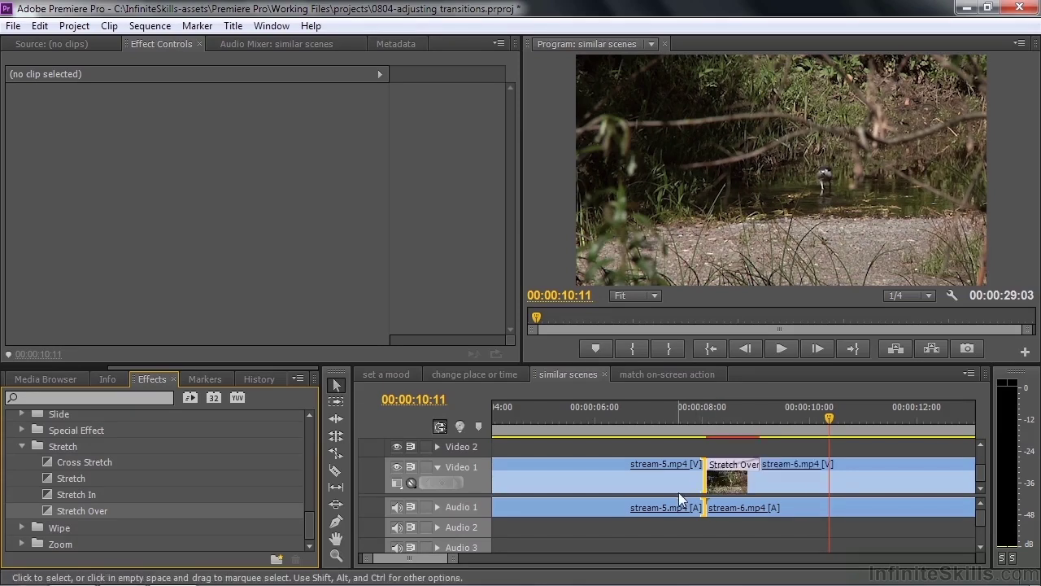
left_click(691, 427)
key("space")
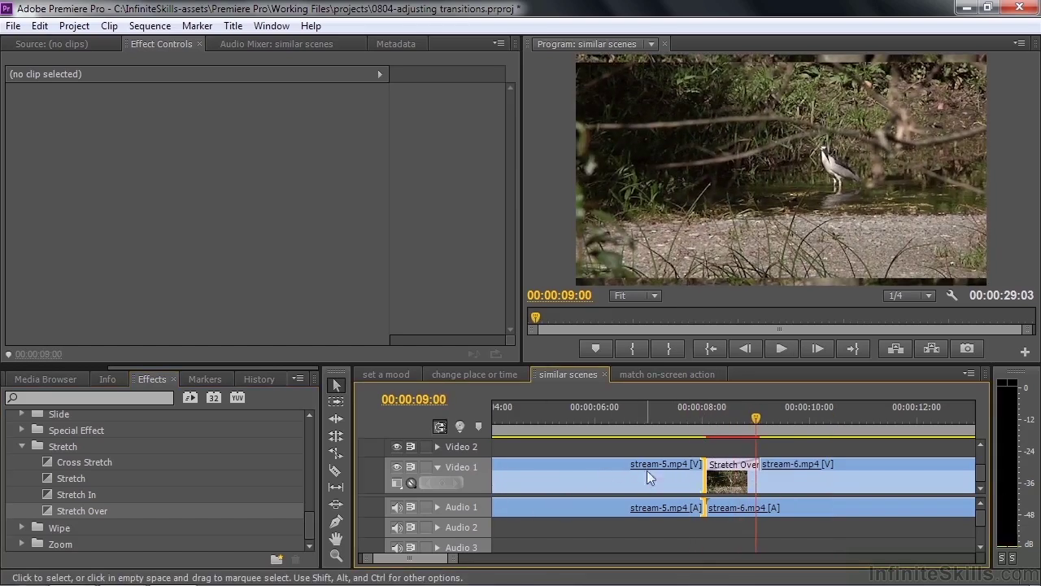
Step: Change Stretch Over's alignment from Start at Cut to Center at Cut and scrub to review it
left_click(730, 466)
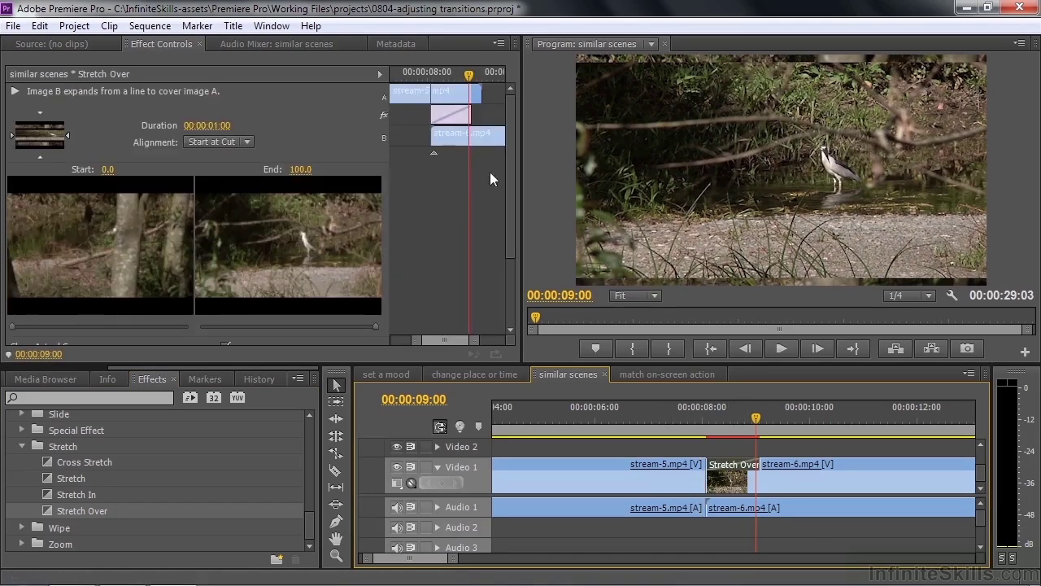
mouse_move(445, 121)
left_mouse_down()
mouse_move(425, 114)
mouse_move(424, 123)
left_mouse_up()
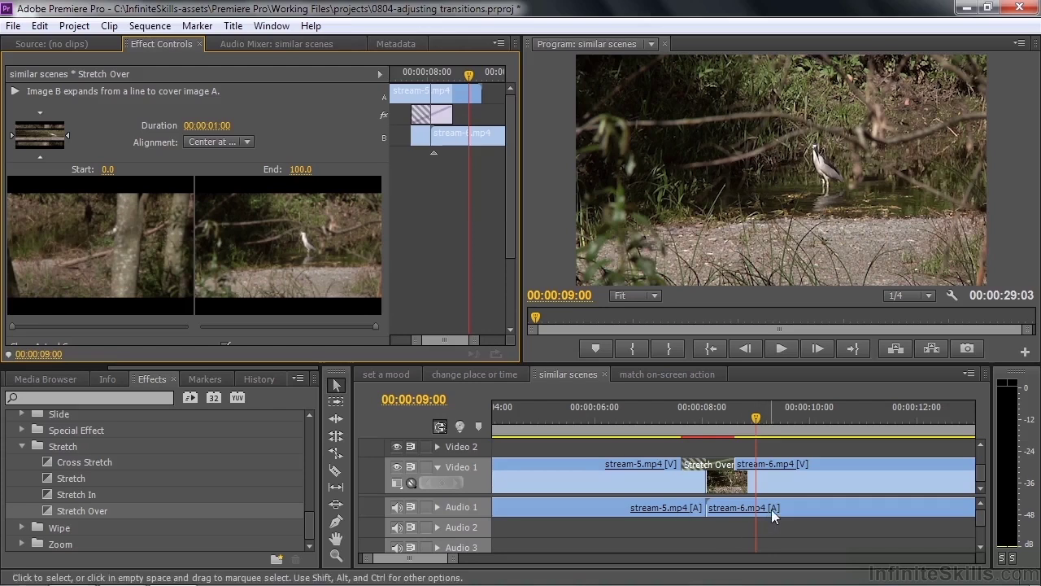
left_click(728, 413)
left_click_drag(729, 415, 691, 430)
Step: Extend Stretch Over earlier into stream-5 so it lasts 2:25, and play it from 05:15
left_click(682, 463)
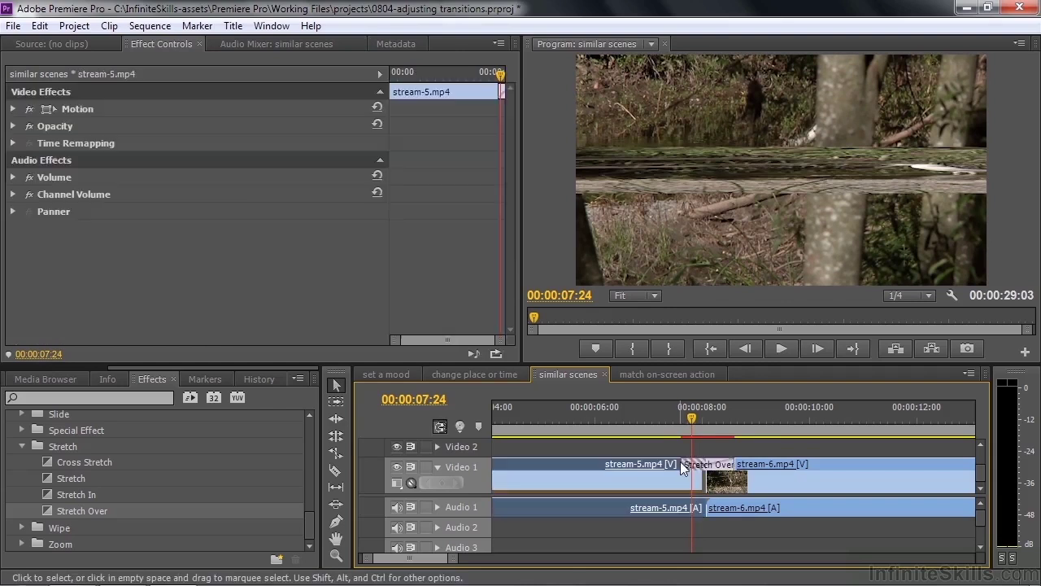
left_click_drag(681, 468, 583, 470)
left_click_drag(690, 421, 567, 421)
key("space")
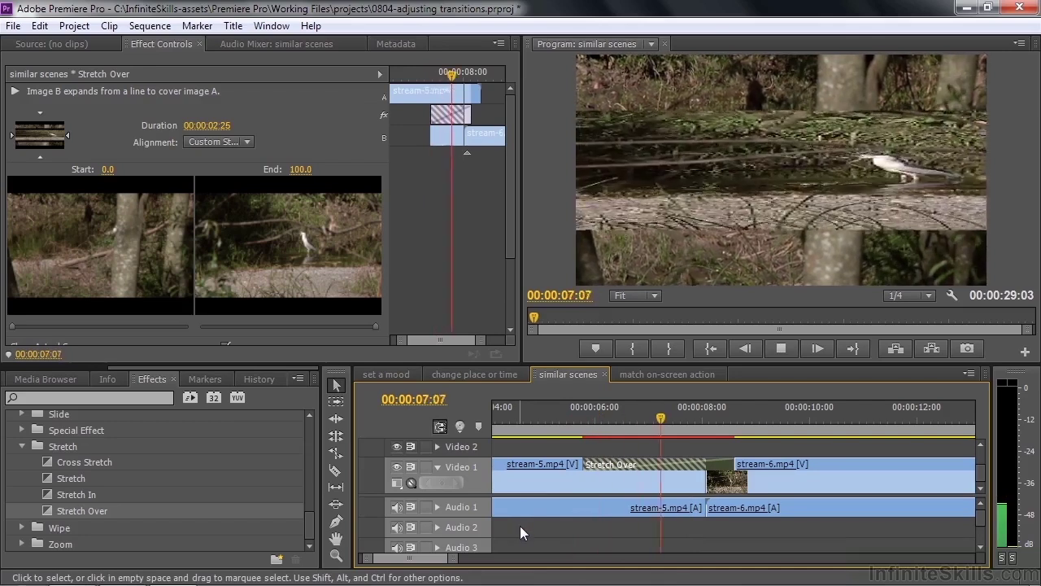
key("space")
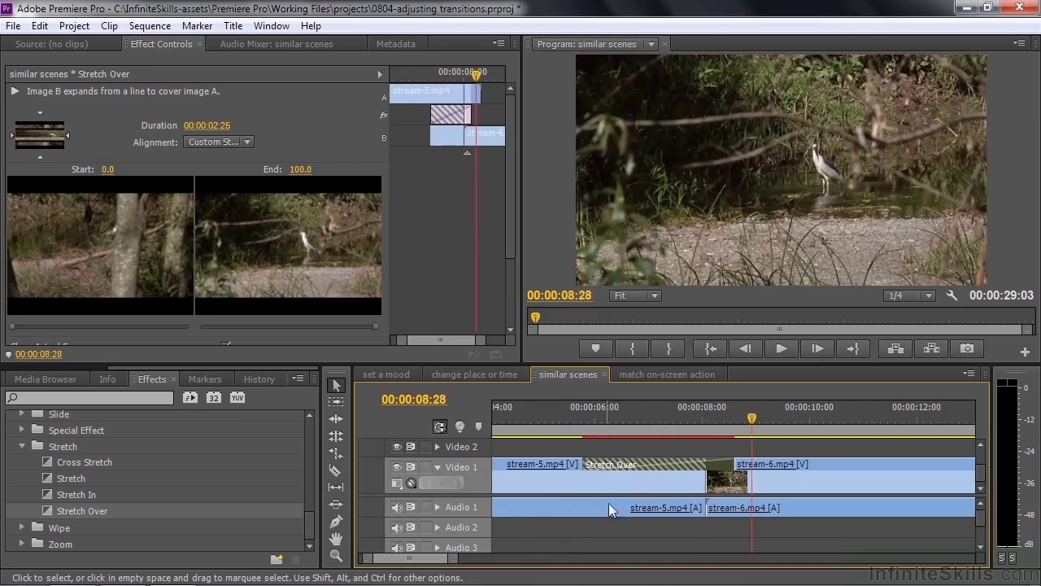
Step: Replay the lengthened transition from 06:21, then switch to the match on-screen action sequence
left_click_drag(753, 415, 633, 444)
key("space")
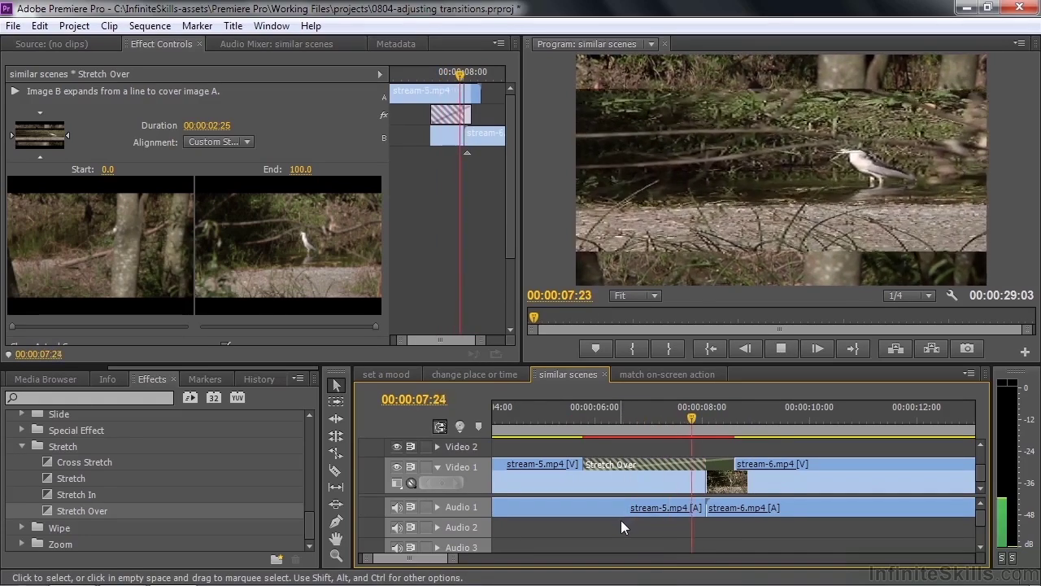
key("space")
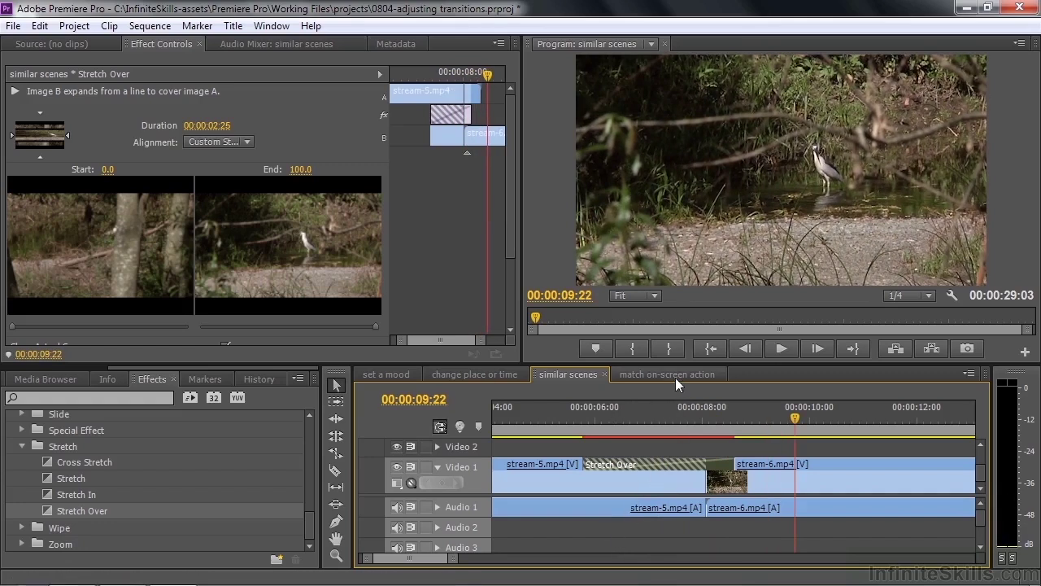
left_click(647, 373)
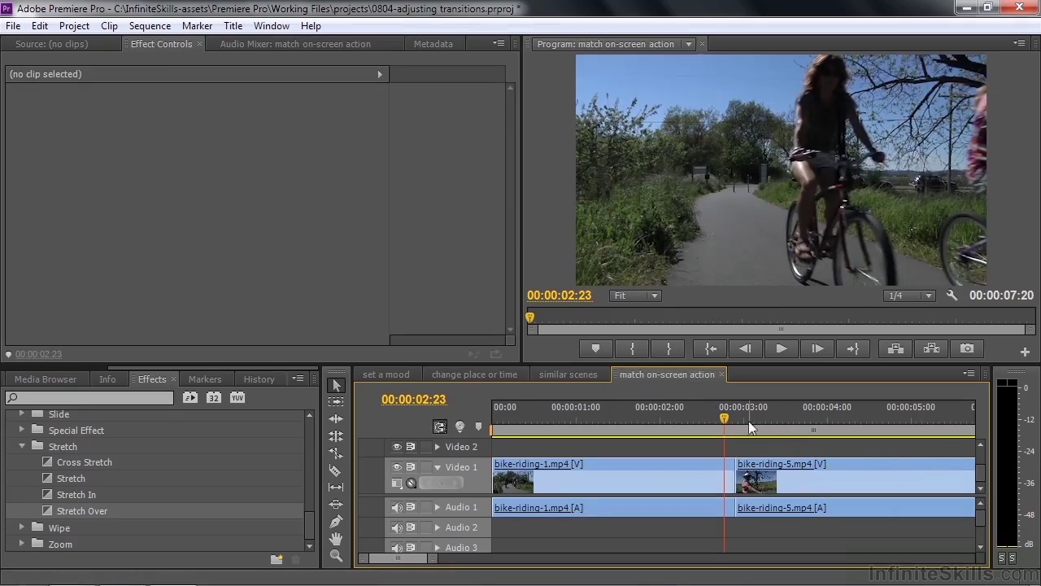
Step: Preview the plain cut between bike-riding-1 and bike-riding-5 from about 01:29
left_click_drag(722, 420, 657, 421)
key("space")
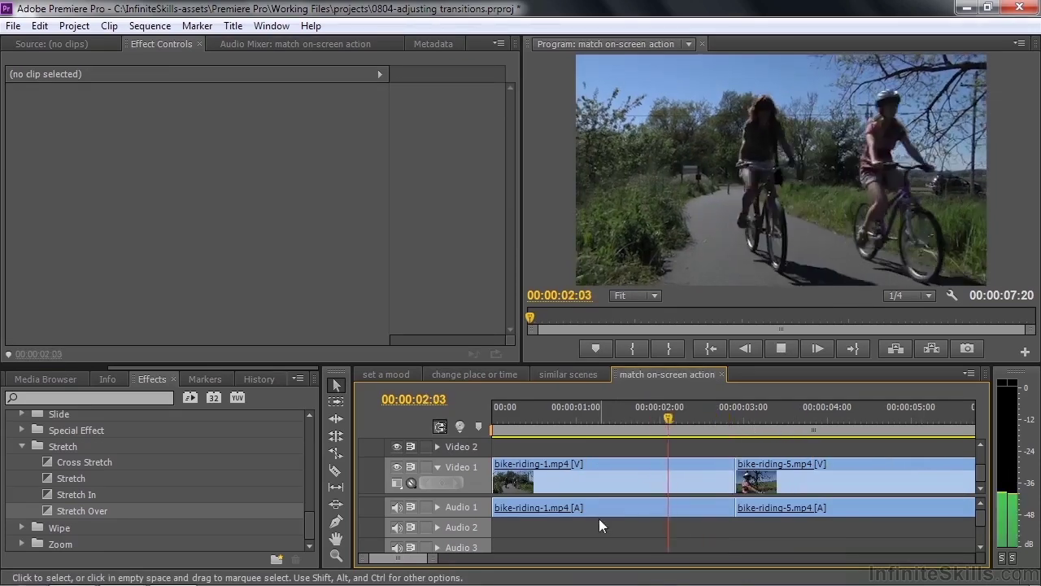
key("space")
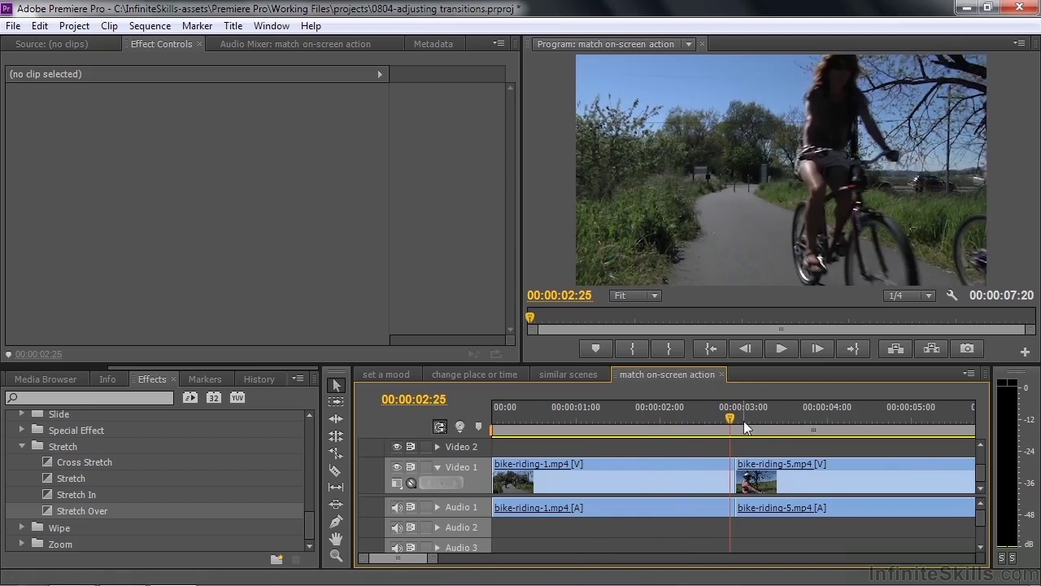
Step: Add a Wipe transition to the bike-riding-1/bike-riding-5 cut on Video 1 and scrub to 02:07
left_click(22, 446)
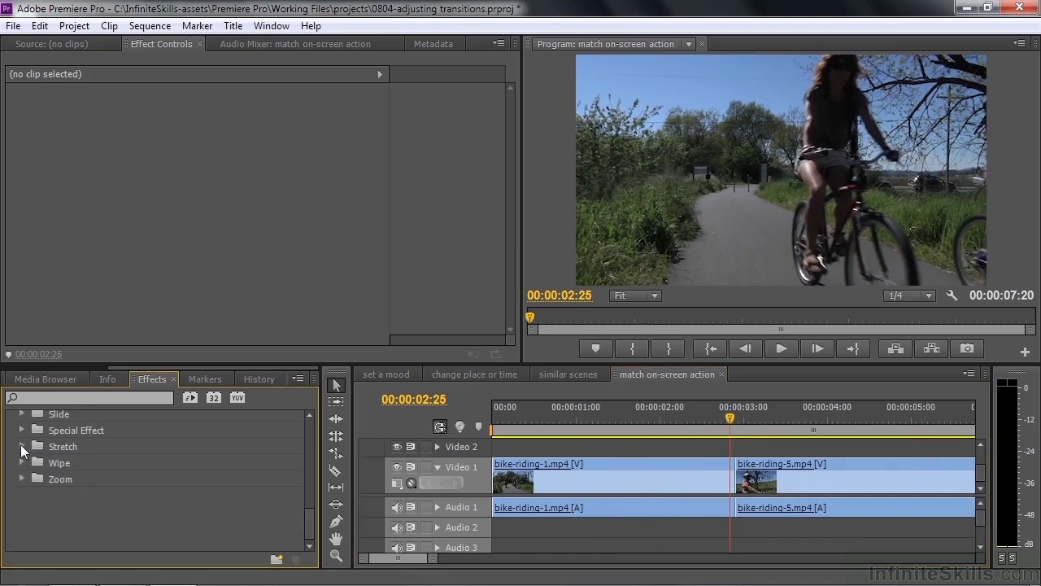
left_click(22, 462)
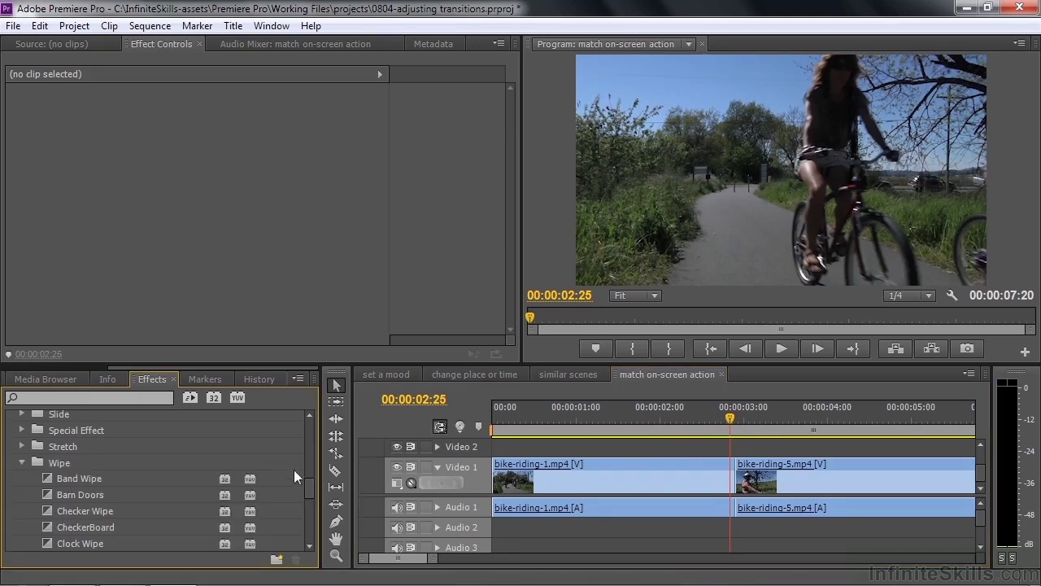
left_click_drag(310, 484, 305, 524)
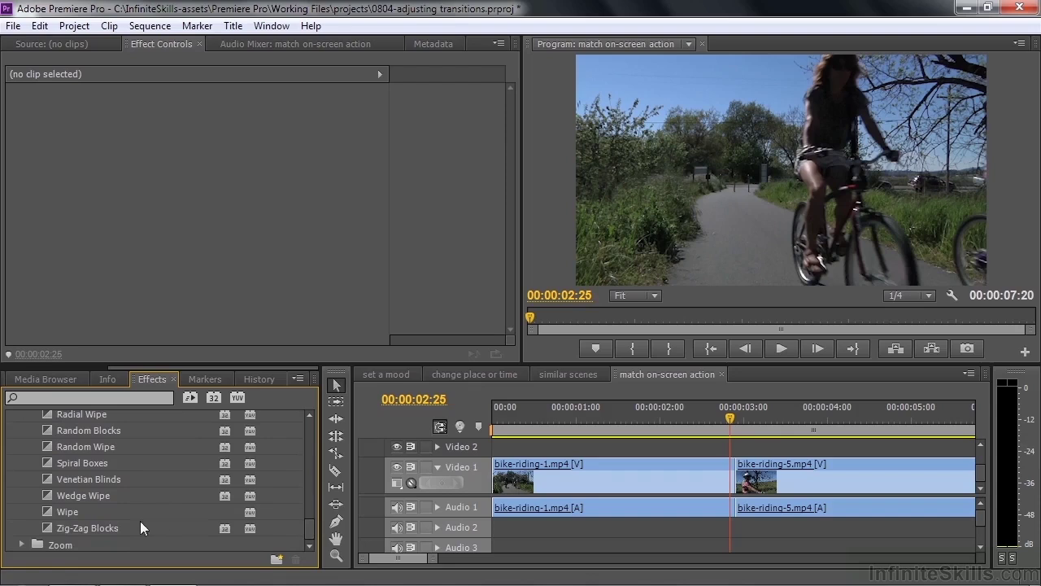
left_click_drag(44, 514, 744, 480)
left_click_drag(728, 410, 716, 430)
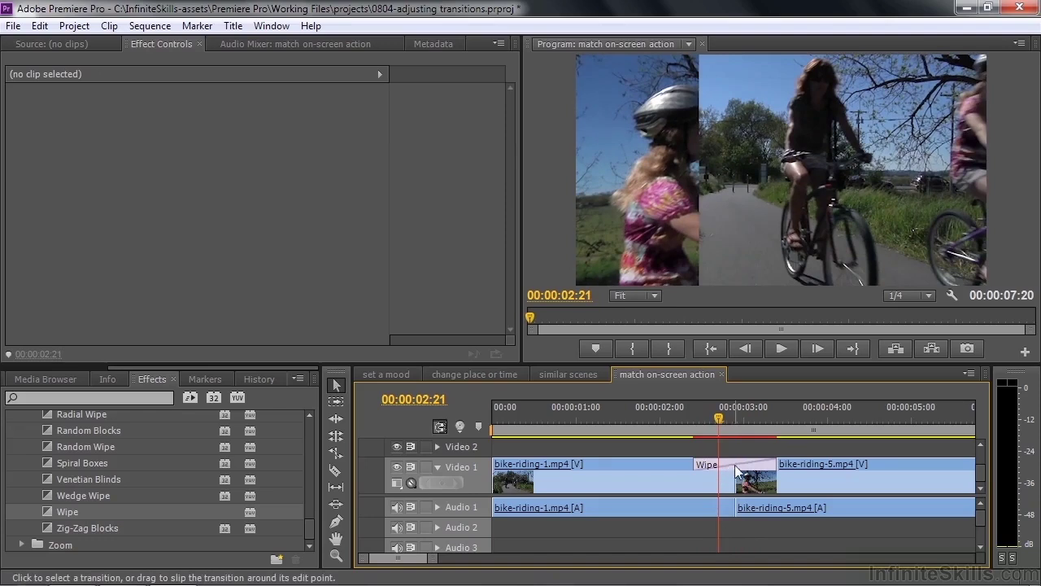
Step: Give the Wipe a 20.6 border width with a colour sampled from the Program monitor
left_click(716, 469)
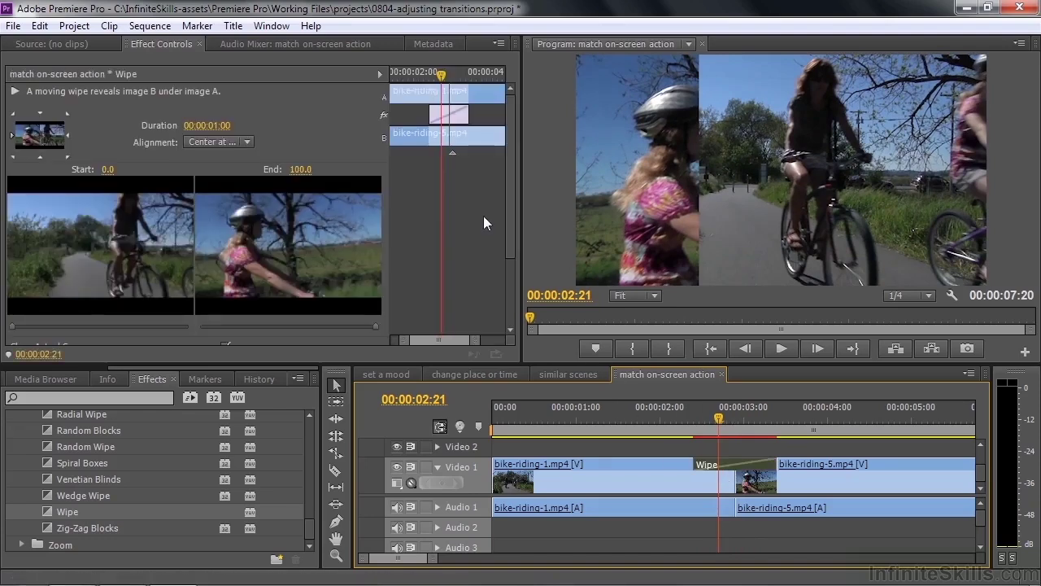
left_click_drag(509, 221, 510, 285)
left_click_drag(227, 262, 233, 262)
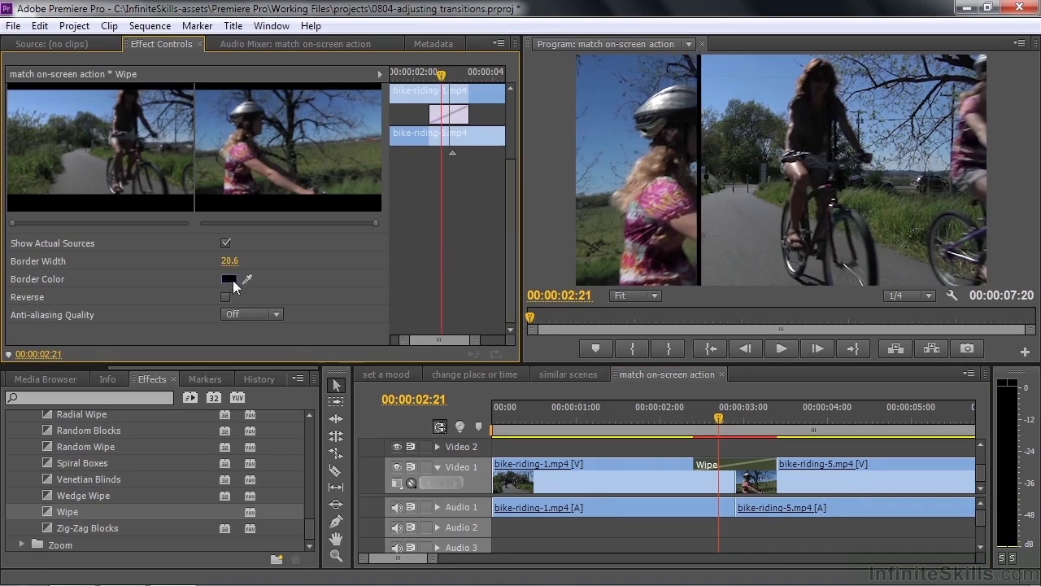
left_click_drag(247, 279, 910, 210)
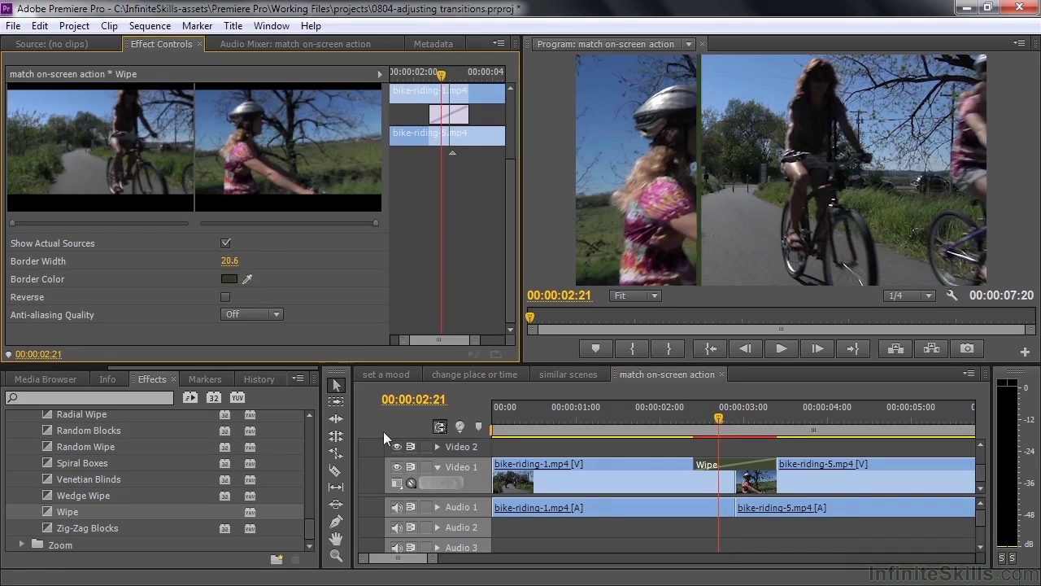
mouse_move(716, 418)
left_mouse_down()
mouse_move(697, 416)
mouse_move(715, 418)
left_mouse_up()
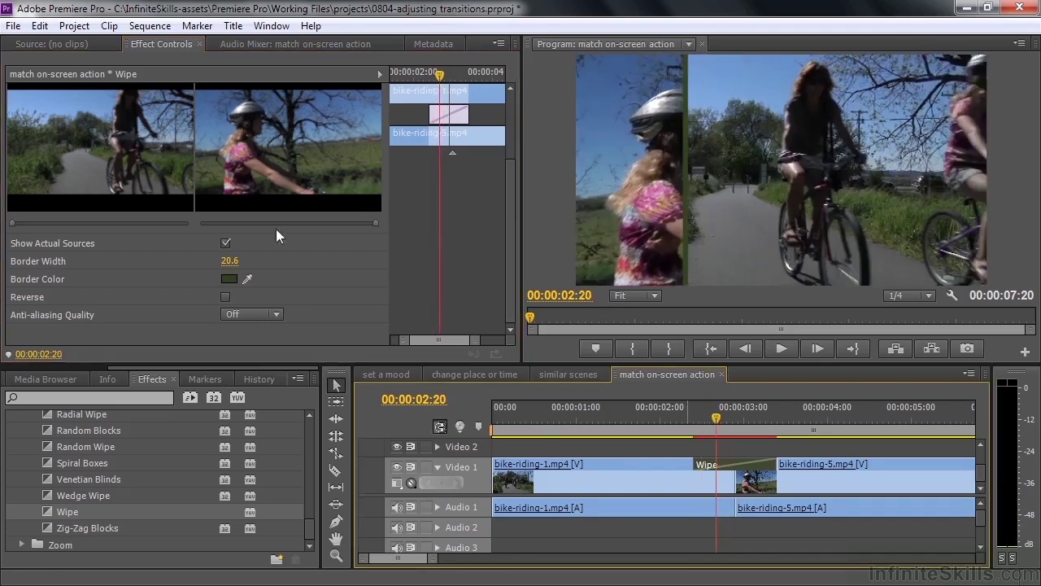
Step: Set the Wipe's direction to East to West and scrub to preview it
left_click_drag(511, 274, 507, 179)
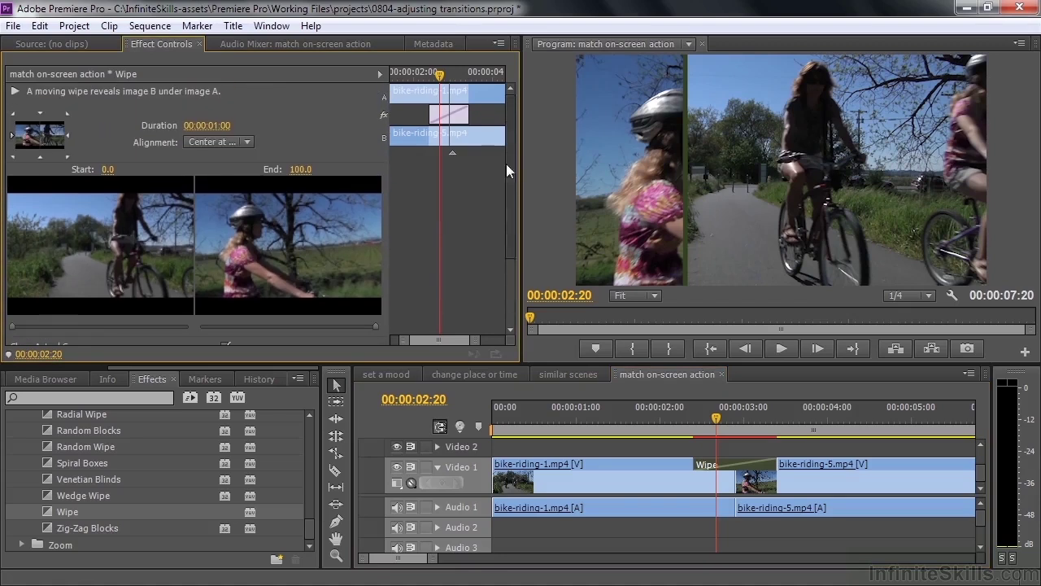
left_click(68, 137)
mouse_move(724, 431)
left_mouse_down()
mouse_move(696, 425)
mouse_move(741, 437)
mouse_move(723, 428)
left_mouse_up()
Step: Try the Northeast to Southwest direction for the Wipe, then settle on West to East
left_click(67, 113)
mouse_move(718, 418)
left_mouse_down()
mouse_move(755, 425)
mouse_move(716, 421)
left_mouse_up()
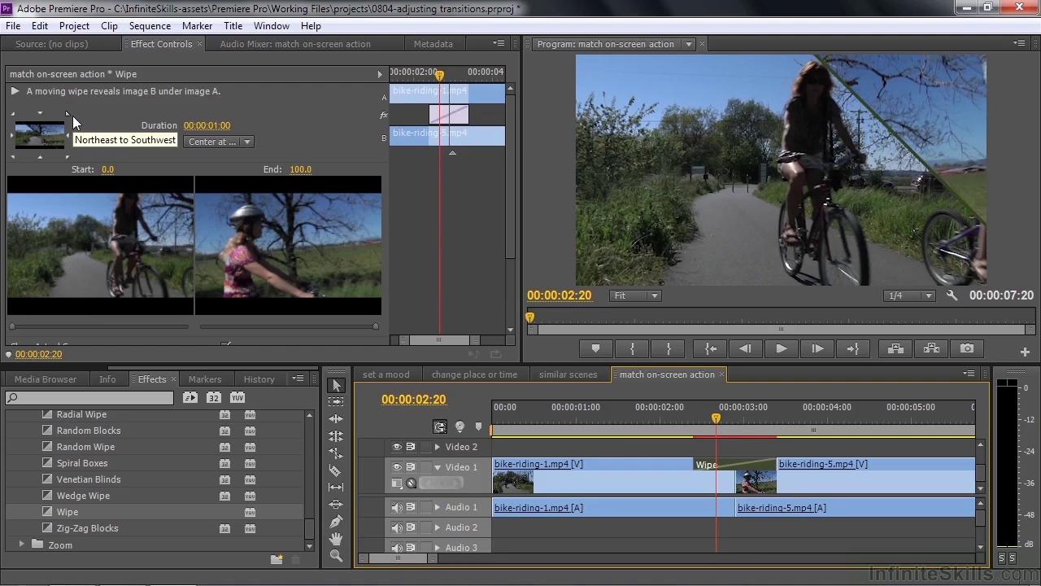
left_click(14, 136)
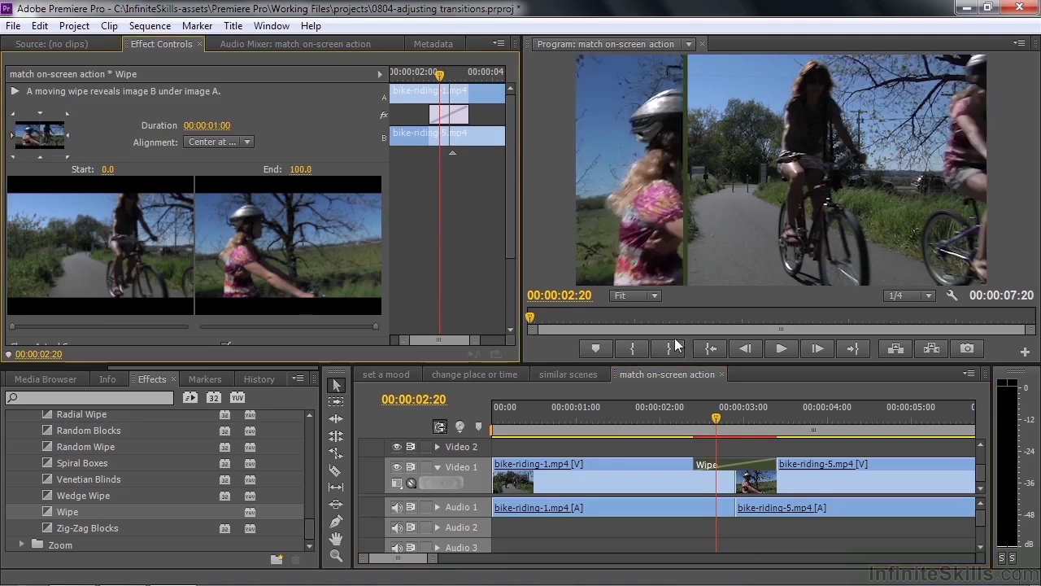
left_click_drag(712, 429, 719, 464)
Step: Lengthen the Wipe's start to 1:20, then trim it back to 0:24, playing each version
left_click_drag(724, 420, 635, 464)
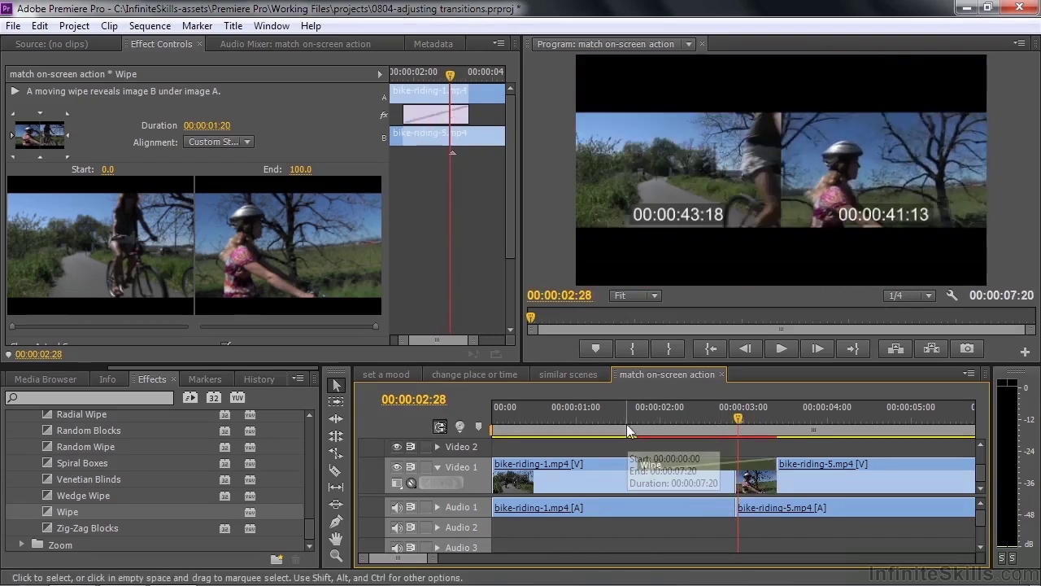
left_click(633, 416)
key("space")
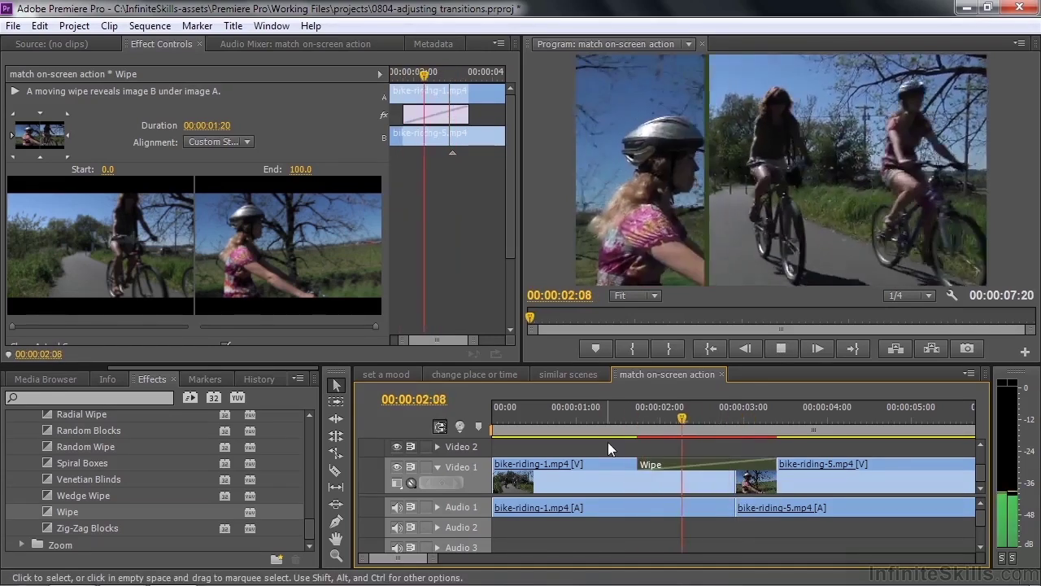
key("space")
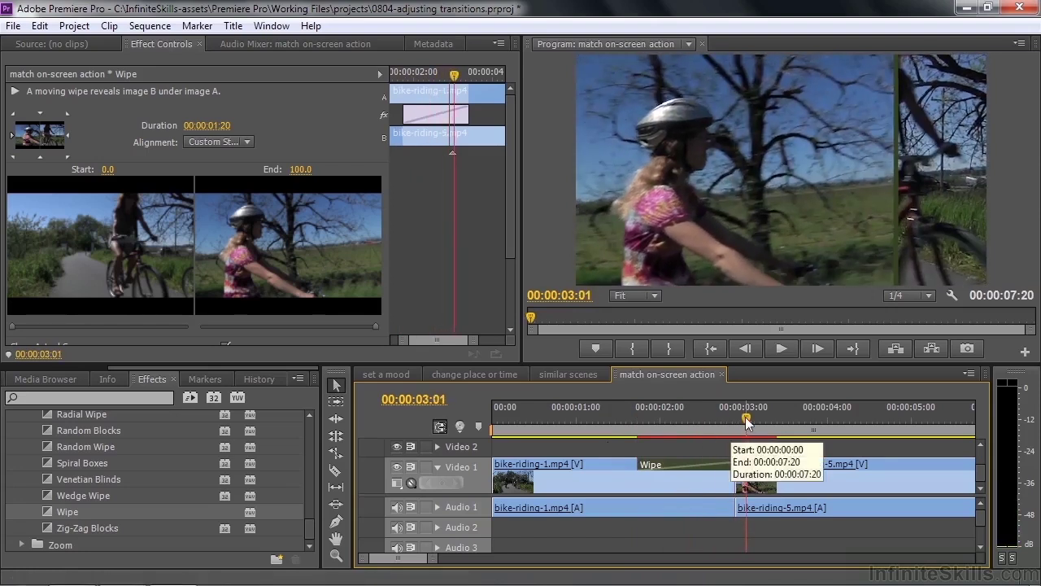
left_click_drag(637, 464, 647, 484)
left_click_drag(746, 429, 671, 429)
key("space")
key("space")
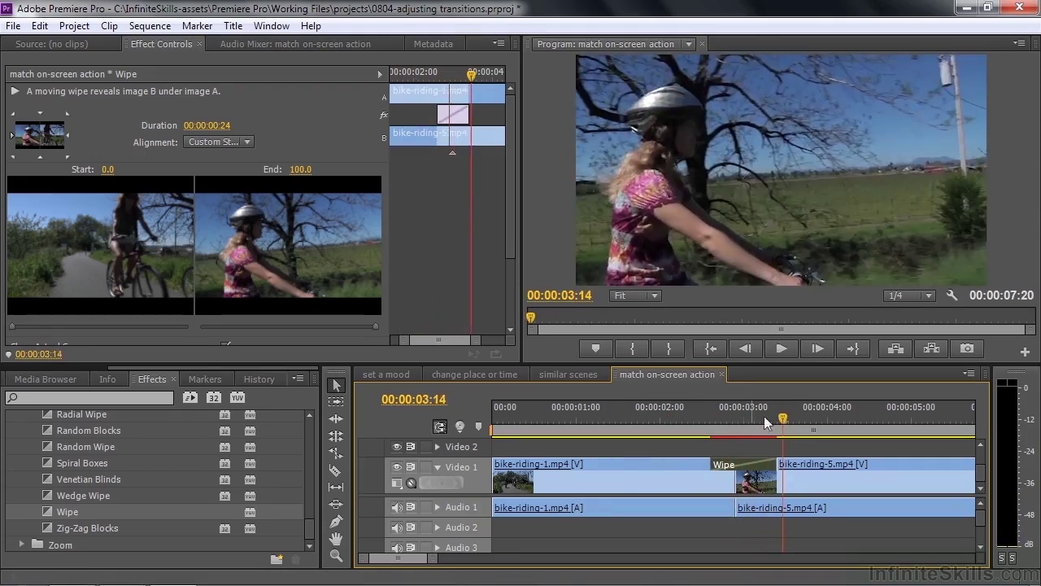
Step: Extend the Wipe's end so it lasts 00:00:01:06 and play it from 02:03
left_click_drag(784, 419, 752, 421)
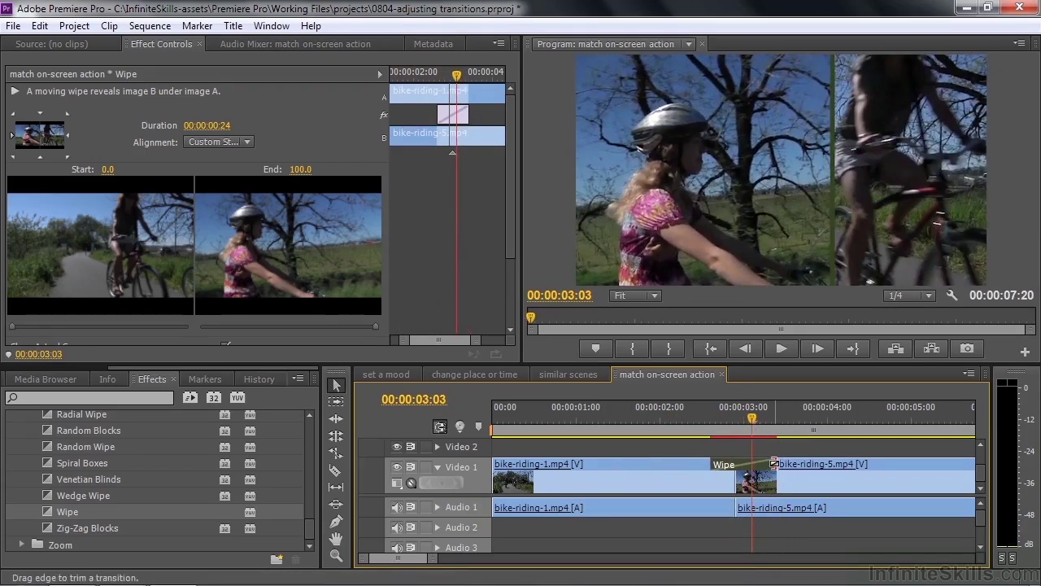
left_click_drag(778, 468, 811, 470)
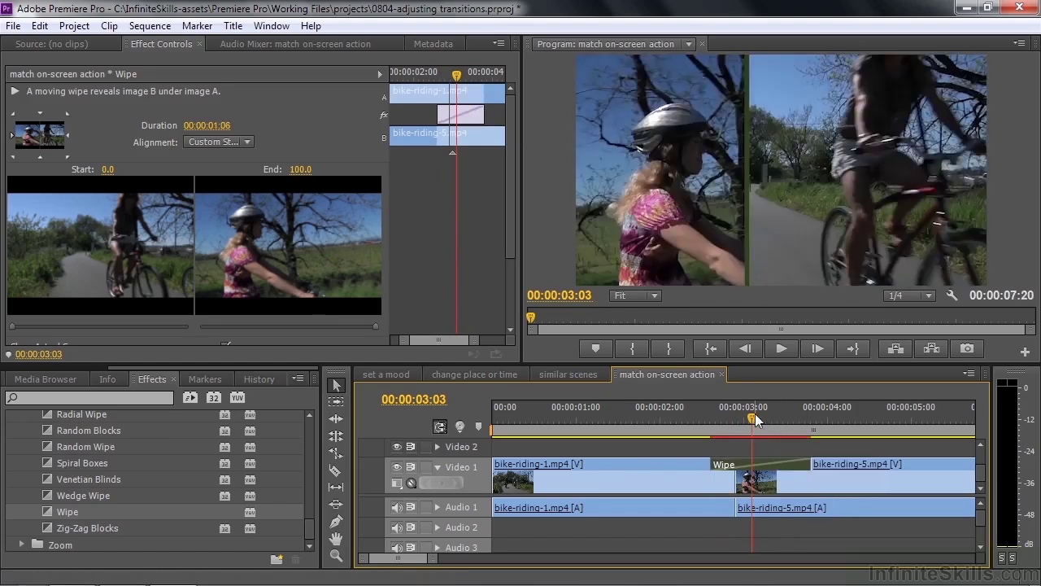
left_click_drag(752, 419, 667, 432)
key("space")
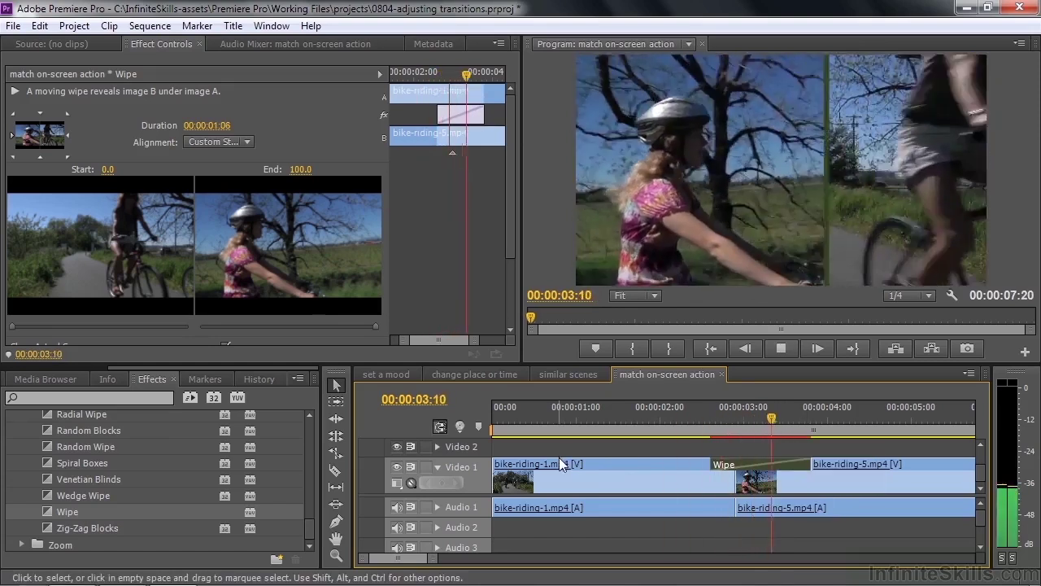
key("space")
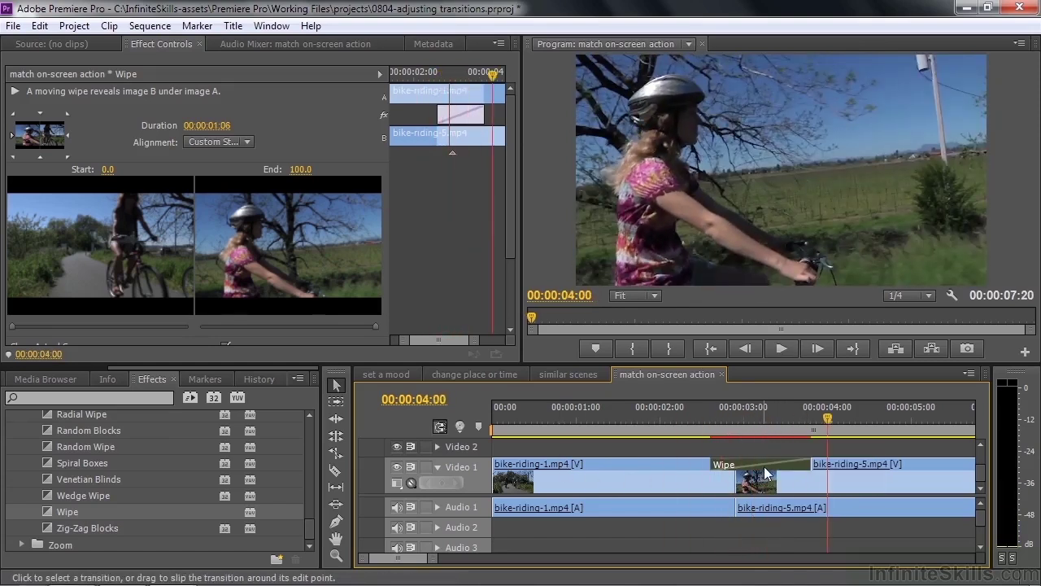